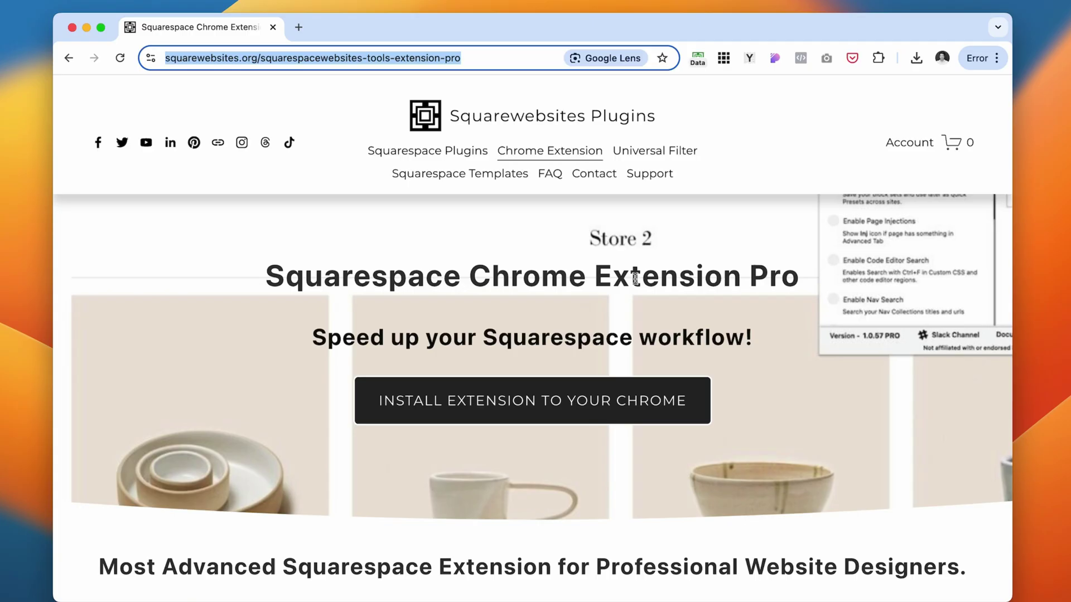
# - Scroll through the LITE and PRO Chrome extension pricing cards on Squarewebsites
pyautogui.scroll(-20, 635, 278)
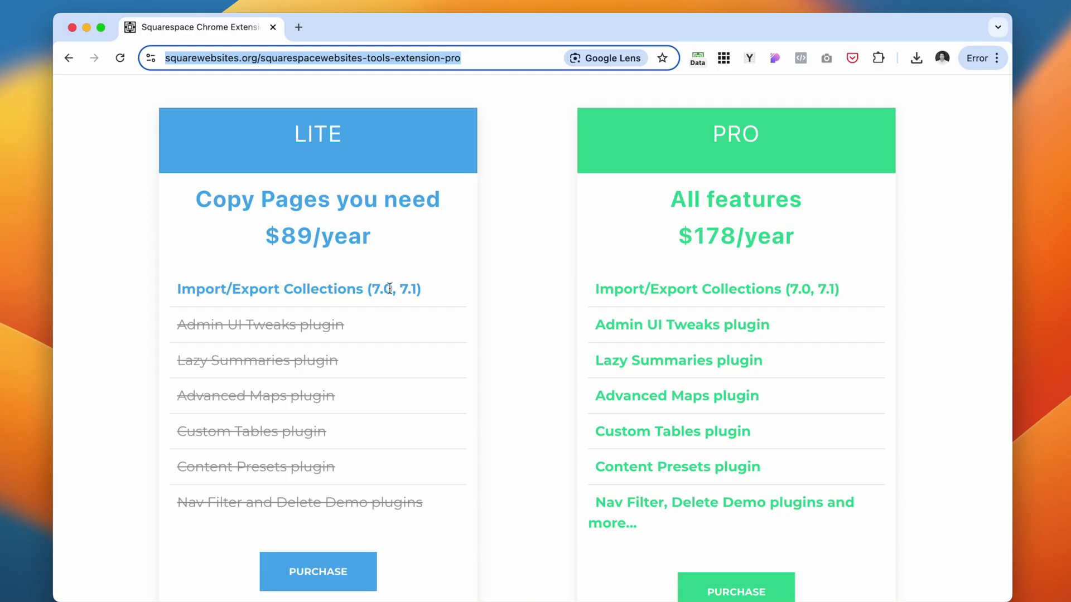
pyautogui.scroll(-1, 702, 282)
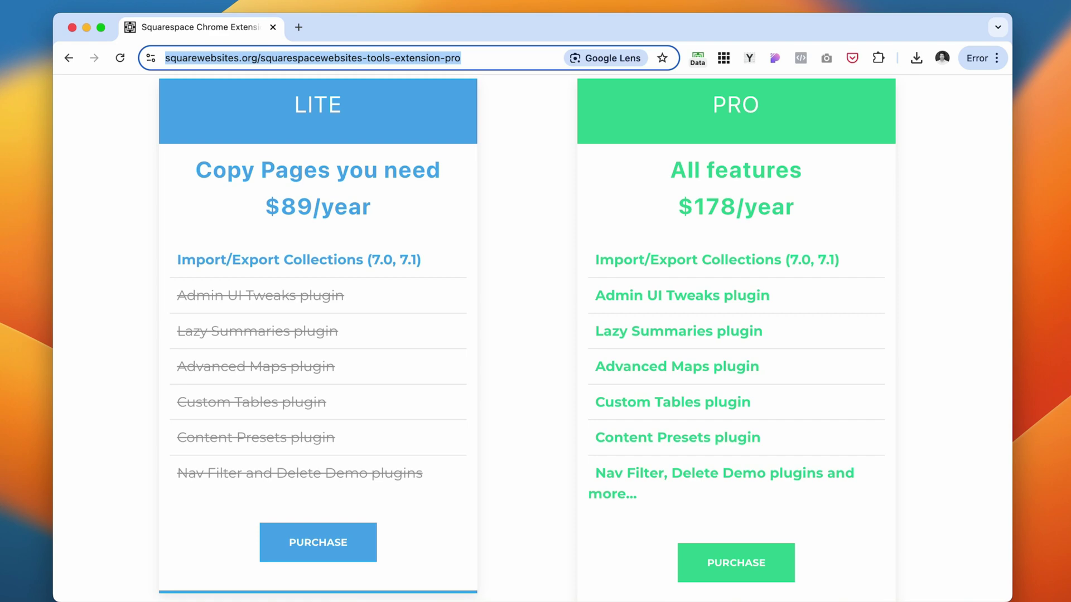
pyautogui.scroll(10, 523, 393)
pyautogui.scroll(-2, 523, 392)
pyautogui.scroll(2, 523, 393)
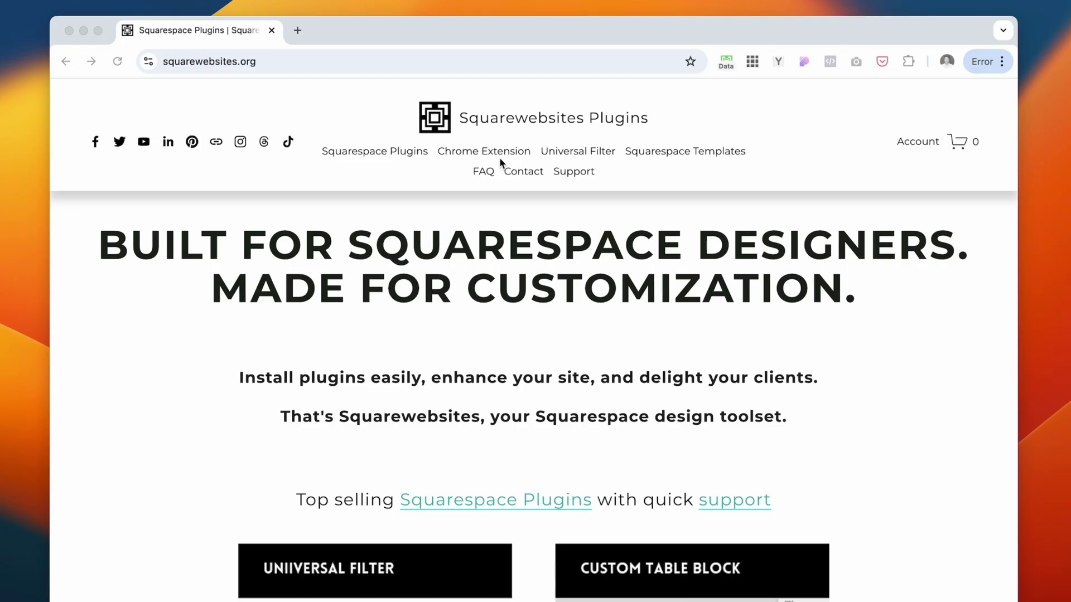
# - Open the Universal Filter plugin from Squarespace Plugins and view its third screenshot
pyautogui.click(409, 158)
pyautogui.scroll(-5, 661, 337)
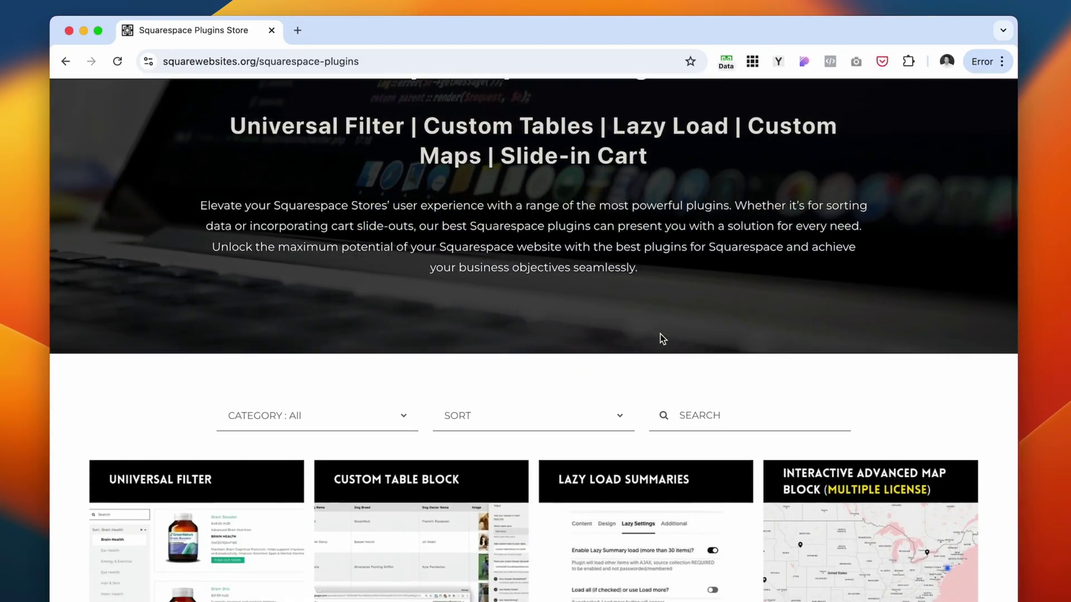
pyautogui.scroll(-5, 661, 337)
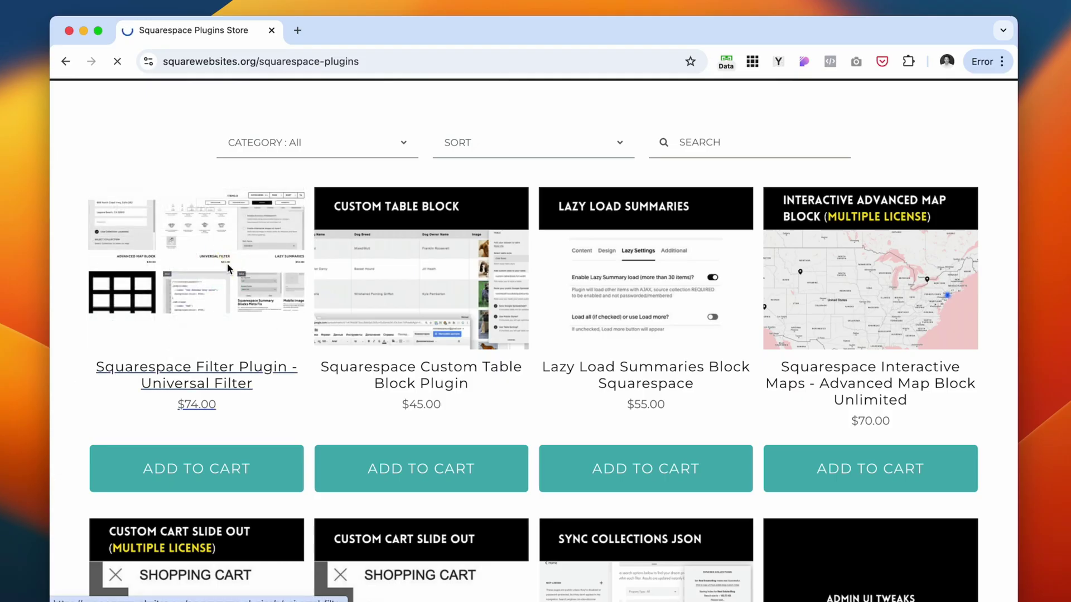
pyautogui.click(229, 270)
pyautogui.scroll(-7, 588, 400)
pyautogui.scroll(4, 743, 261)
pyautogui.scroll(-2, 346, 430)
pyautogui.click(198, 523)
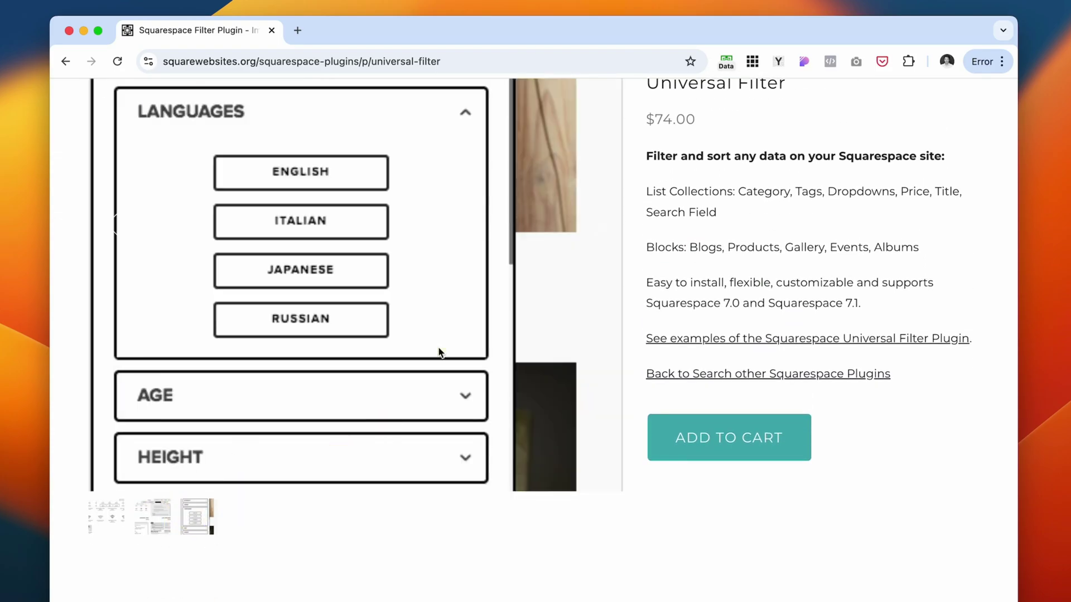
# - Look over the Universal Filter usage examples
pyautogui.click(807, 338)
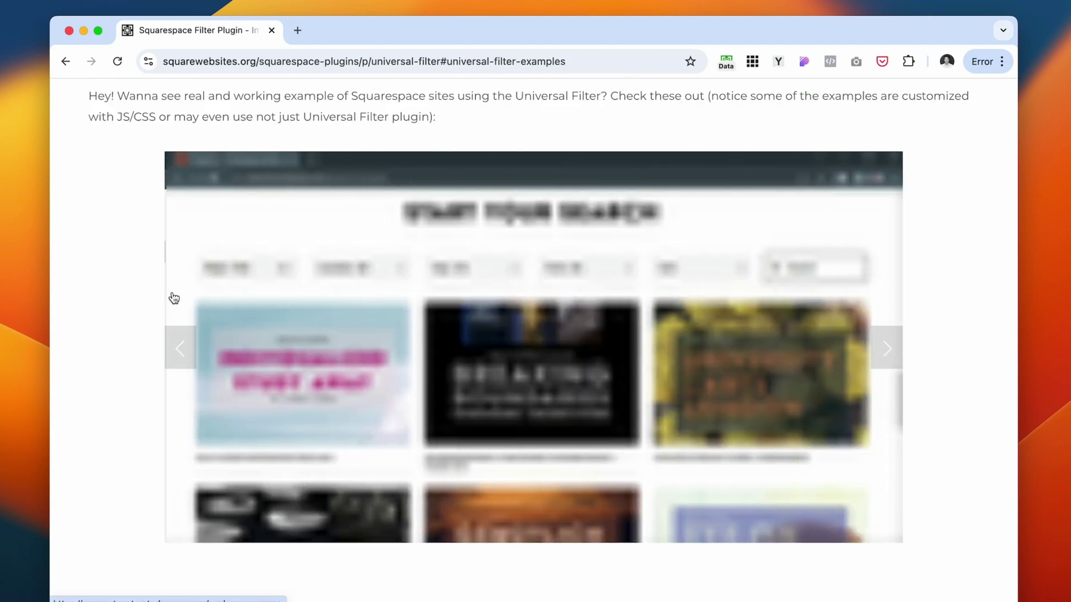
pyautogui.scroll(-10, 748, 424)
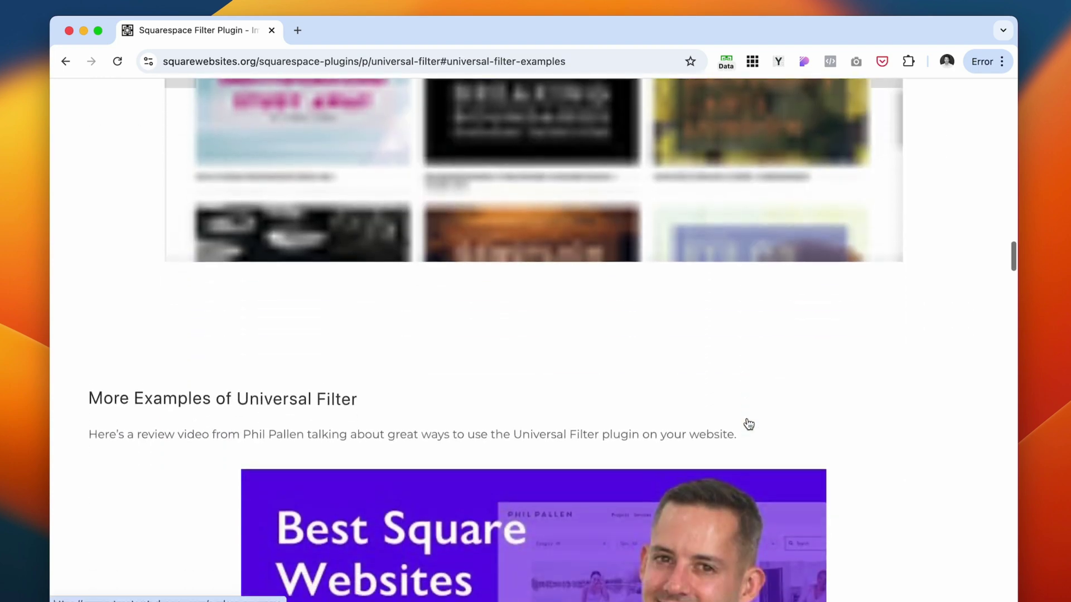
pyautogui.scroll(10, 747, 424)
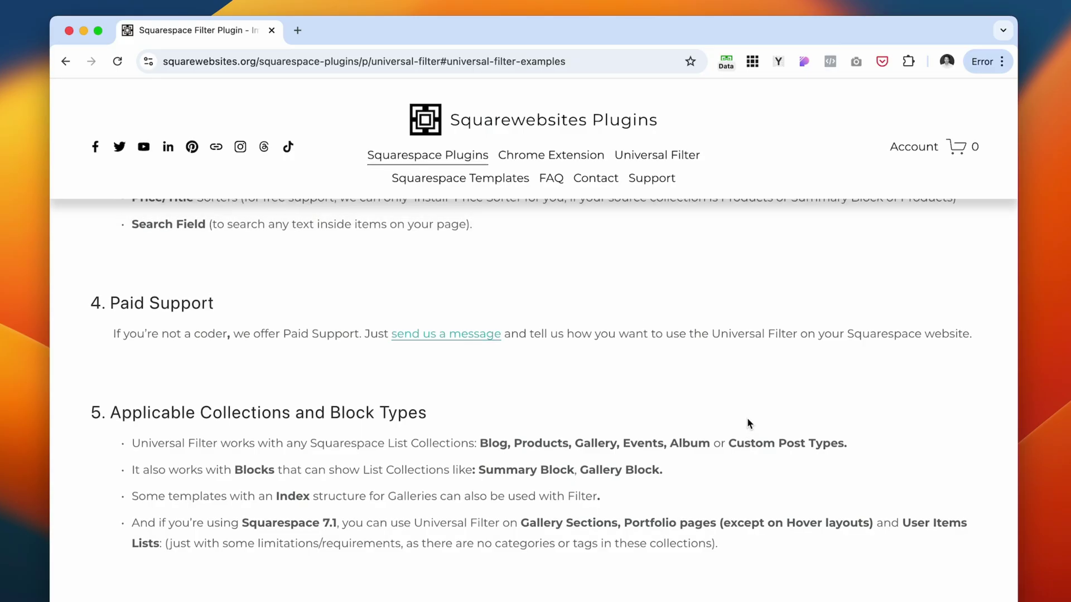
# - Go back to the plugin store and add Custom Cart Slide Out to the cart
pyautogui.press('super+bracketleft')
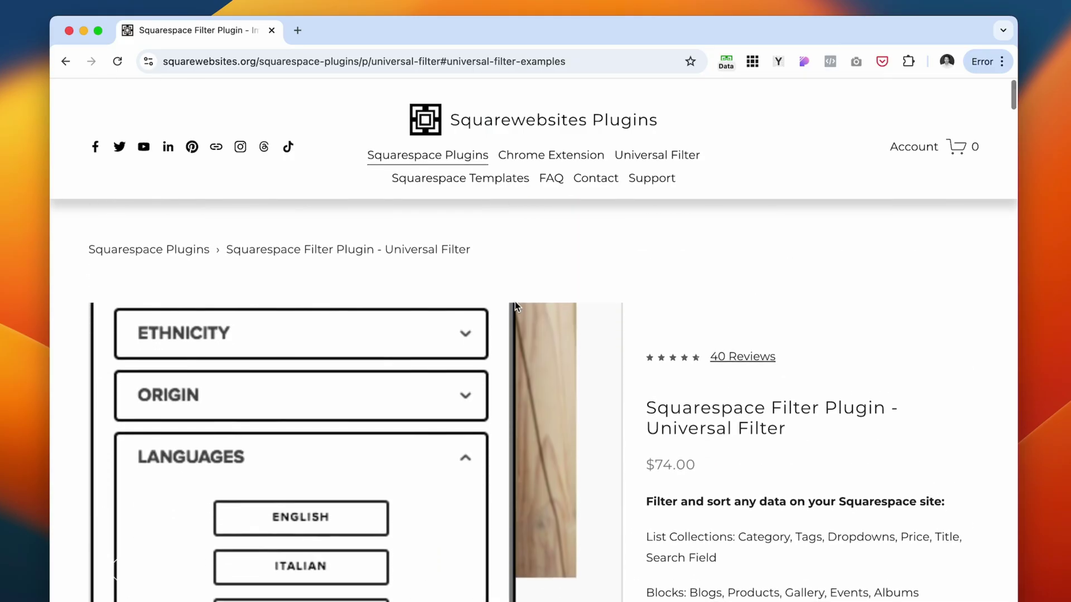
pyautogui.press('super+bracketleft')
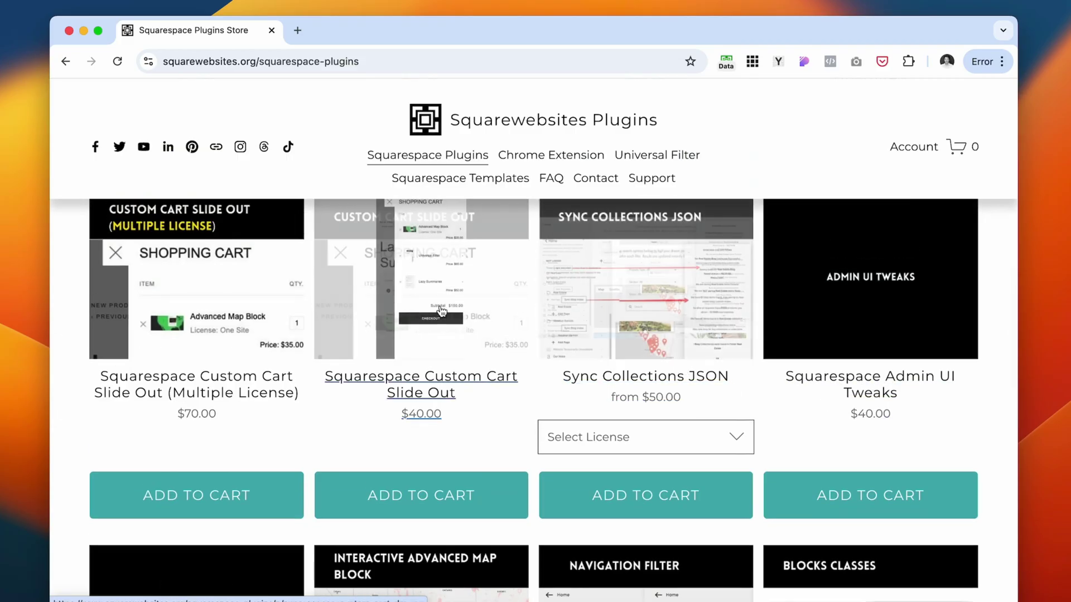
pyautogui.click(478, 315)
pyautogui.click(740, 431)
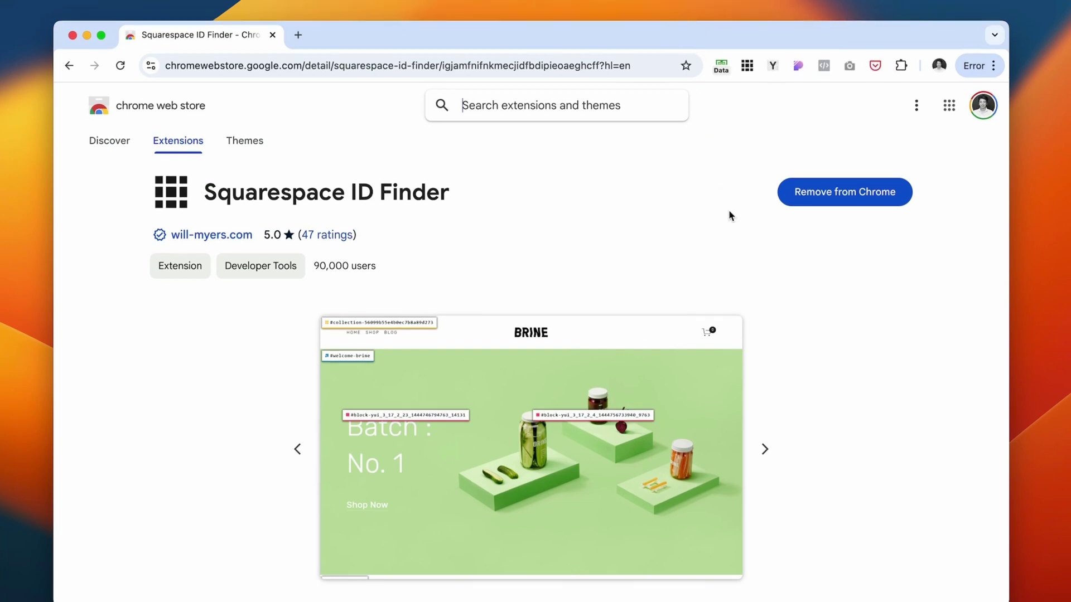
# - Load the Squarespace Demo site editor in a new tab via the 'sq' address suggestion
pyautogui.click(158, 390)
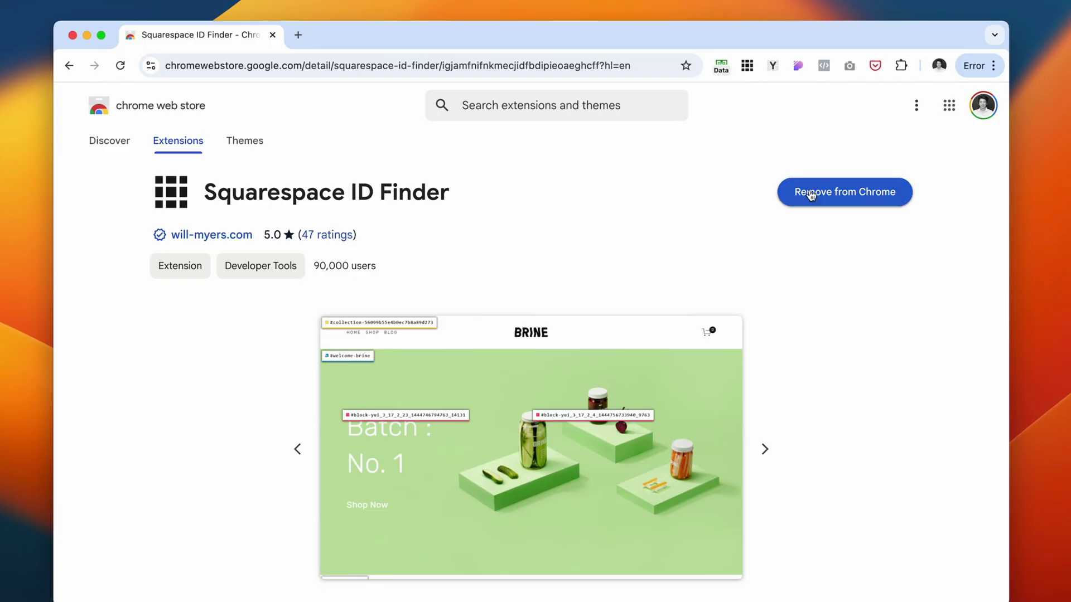
pyautogui.click(299, 36)
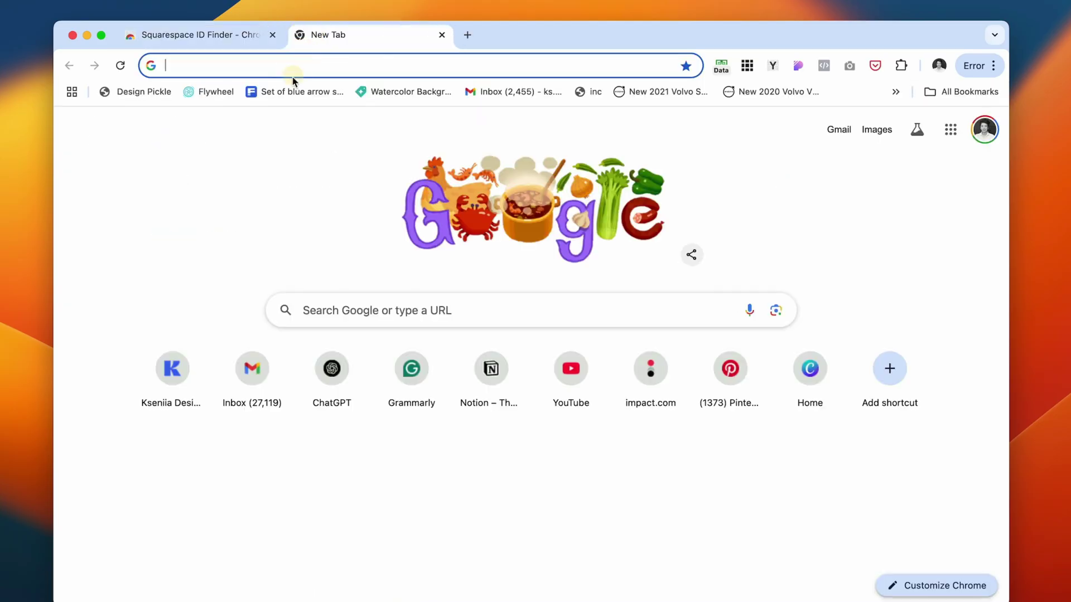
pyautogui.click(289, 67)
pyautogui.write('squarespace.syuh.net/g1EL25')
pyautogui.press('Return')
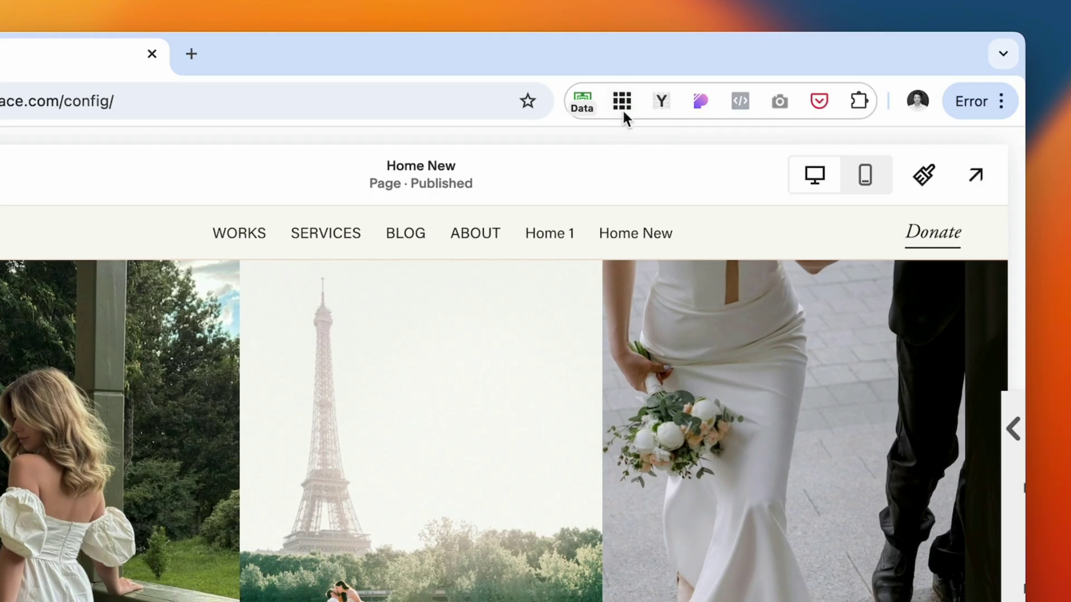
# - Turn on ID Finder labels and scroll the Home New page to see section and block IDs
pyautogui.click(622, 103)
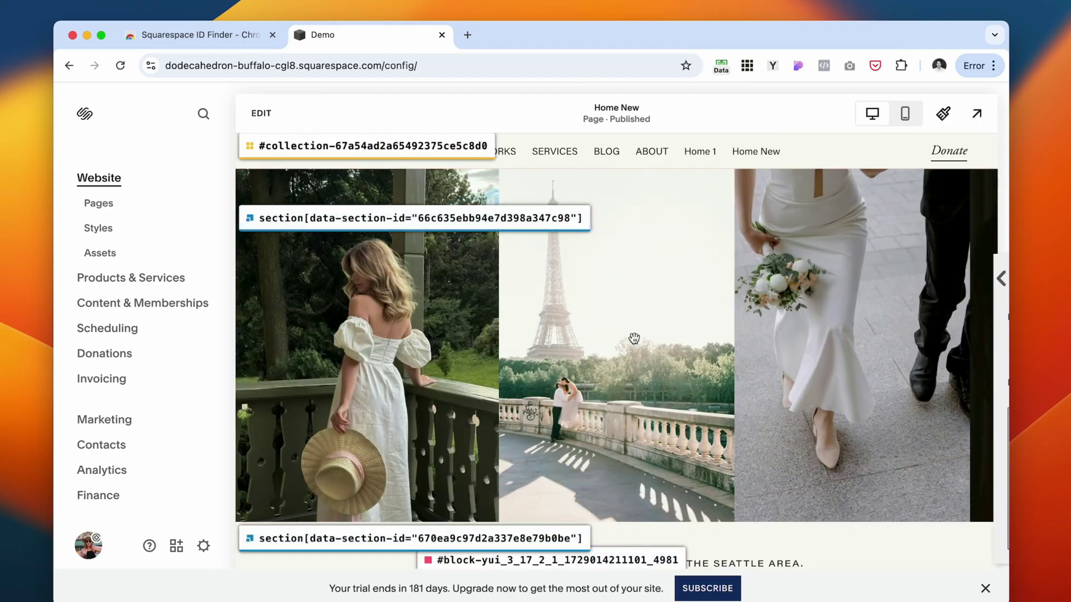
pyautogui.scroll(-3, 636, 340)
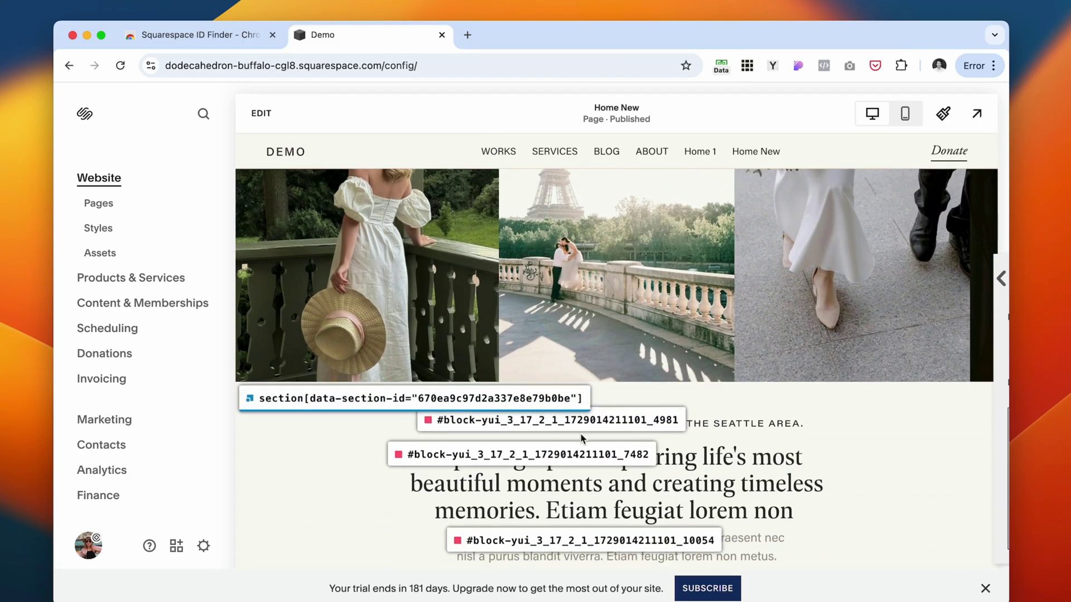
pyautogui.scroll(3, 582, 439)
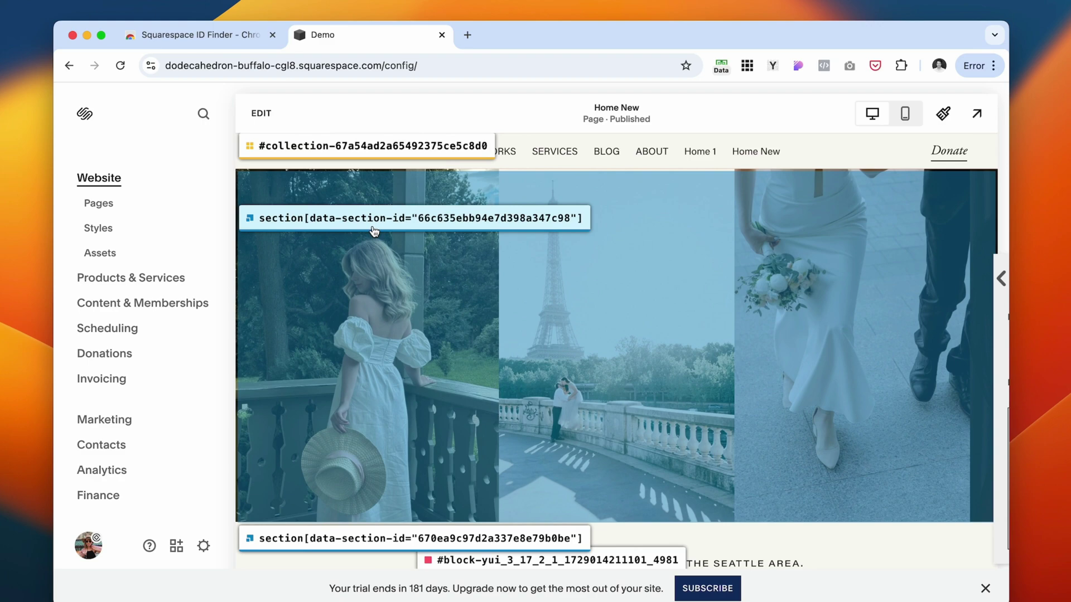
pyautogui.scroll(-4, 576, 317)
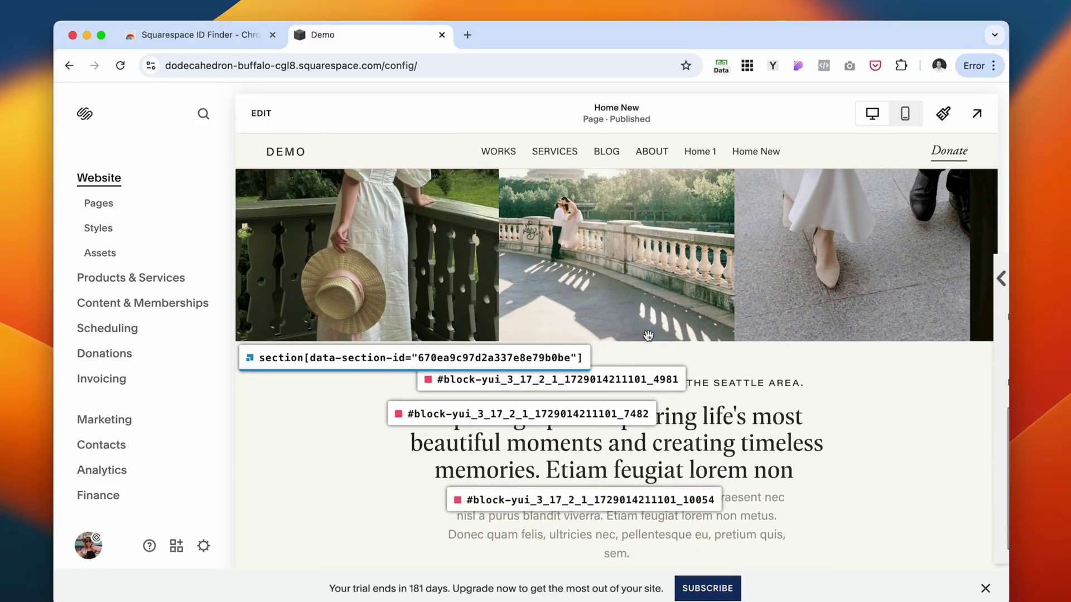
pyautogui.scroll(-1, 576, 317)
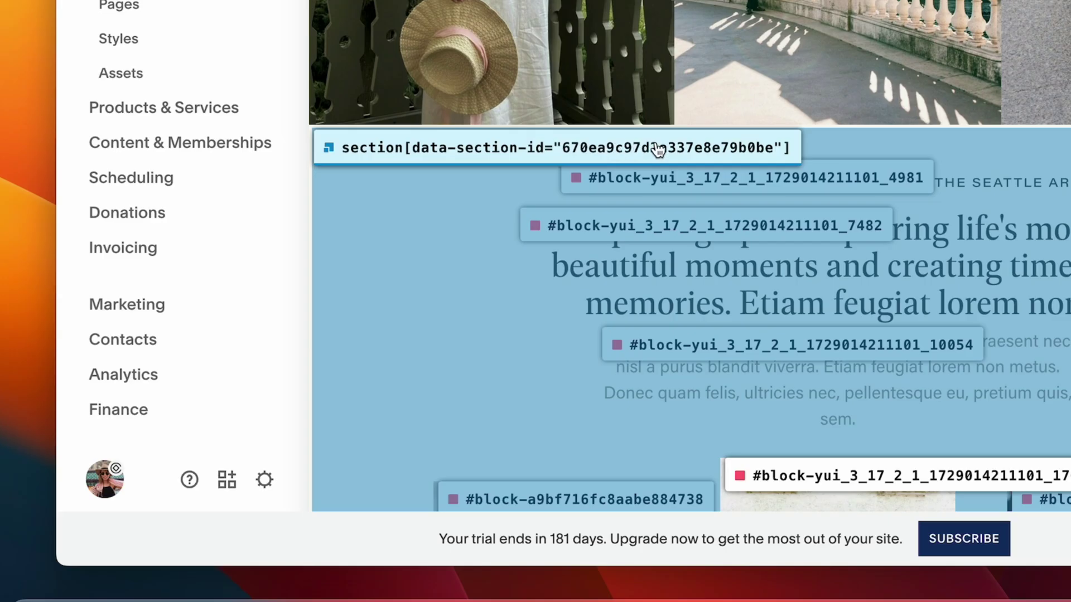
# - Copy the photographer intro section's ID and go to Website Tools › Custom CSS
pyautogui.click(491, 307)
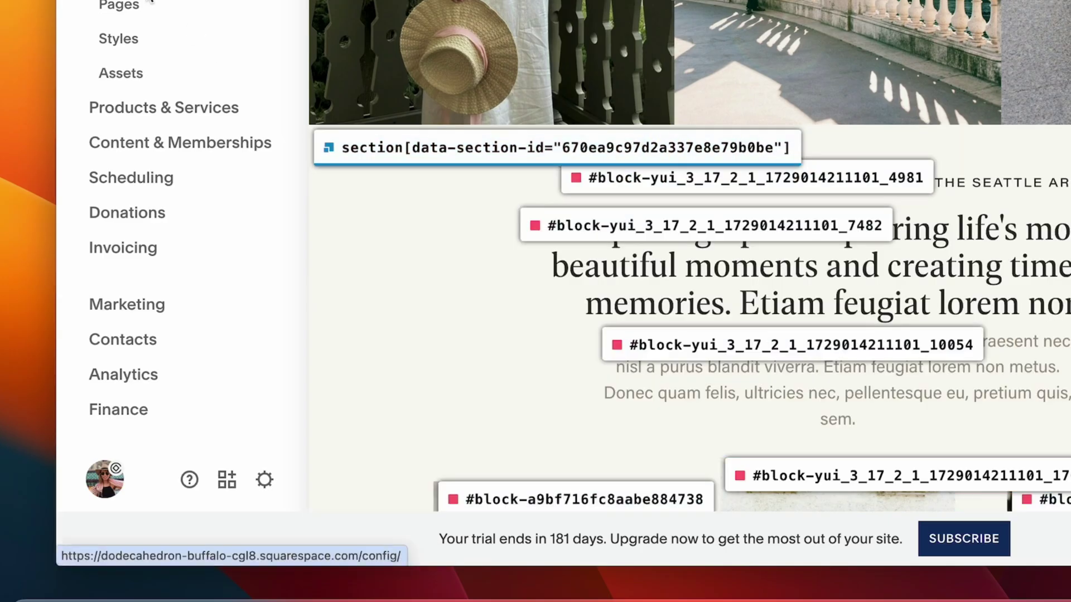
pyautogui.click(157, 3)
pyautogui.scroll(-6, 181, 335)
pyautogui.click(181, 376)
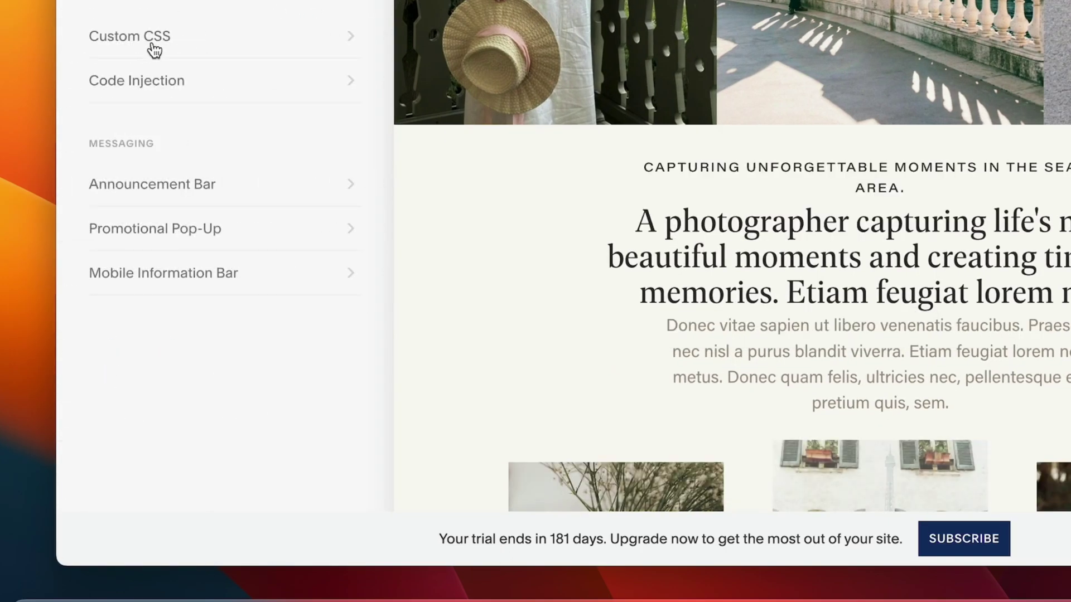
pyautogui.click(174, 41)
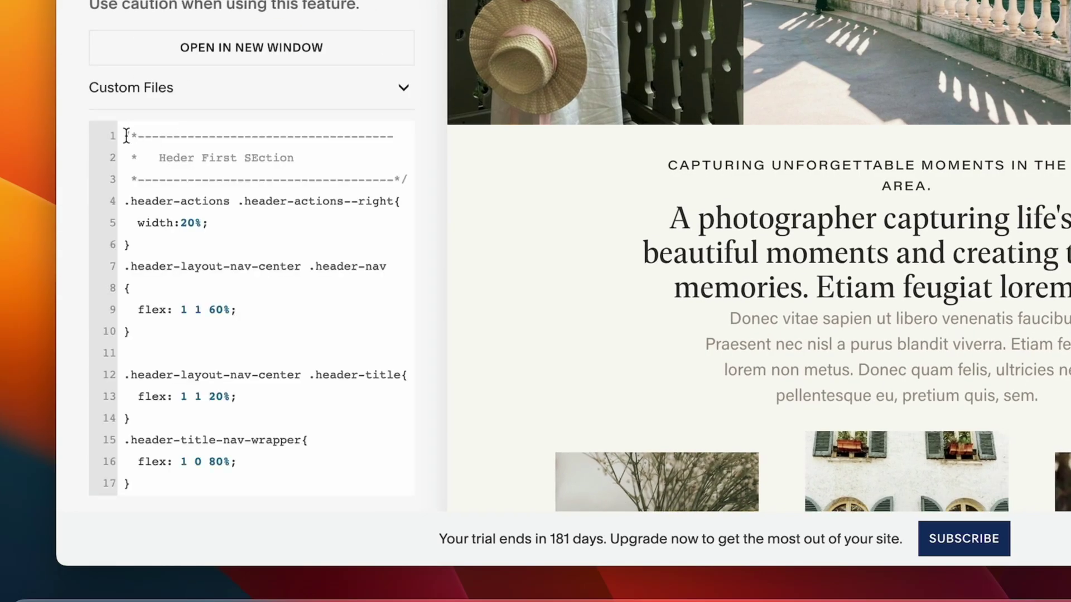
# - Add the section's data-section-id selector containing h2{color:red;} above the existing CSS
pyautogui.click(127, 135)
pyautogui.press('Return')
pyautogui.press('Return')
pyautogui.press('Return')
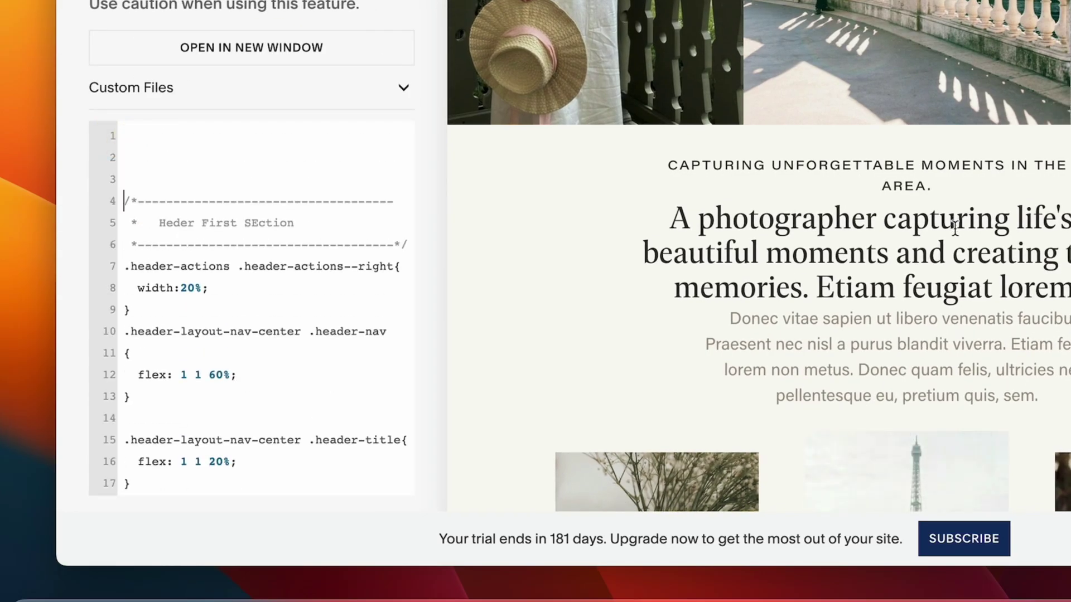
pyautogui.click(158, 143)
pyautogui.press('super+v')
pyautogui.write('{')
pyautogui.press('Return')
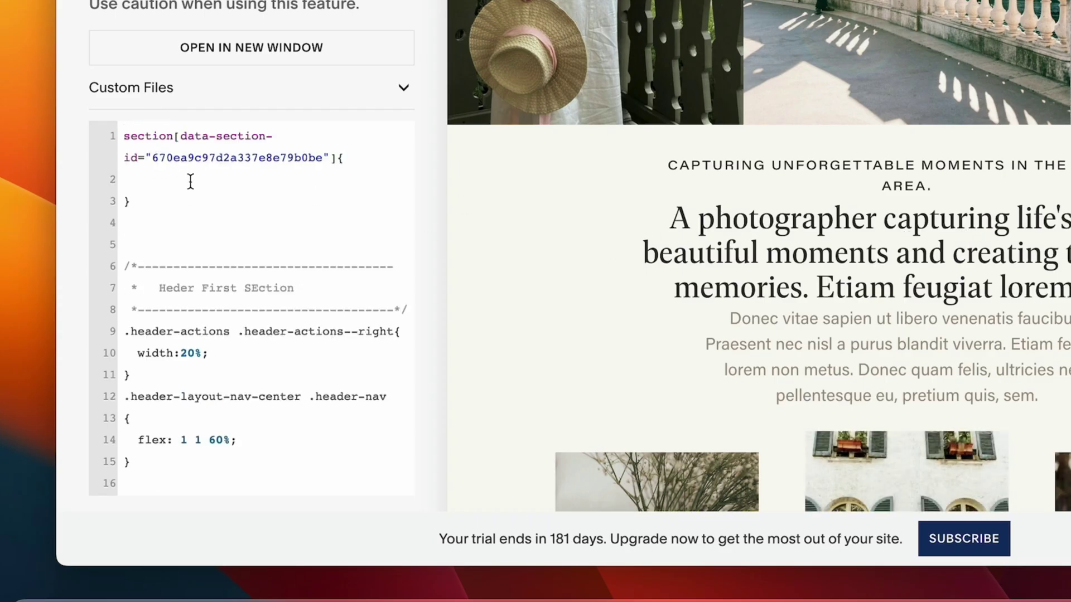
pyautogui.write('h2{')
pyautogui.press('Return')
pyautogui.write('color:red;')
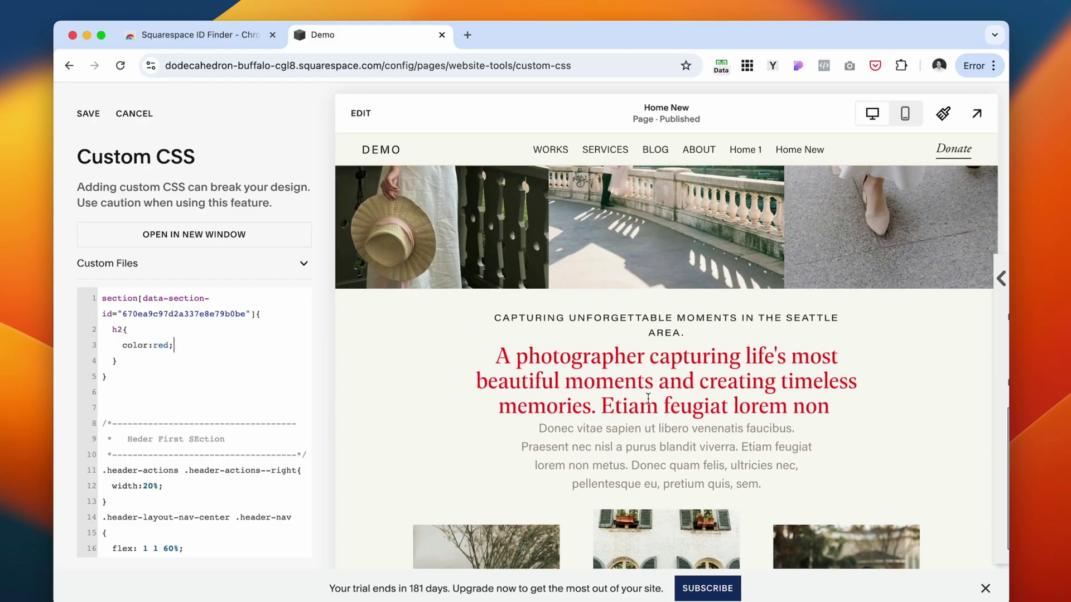
# - Scroll the preview to check the intro section's h2 headings are now red
pyautogui.scroll(-1, 654, 384)
pyautogui.scroll(-10, 654, 381)
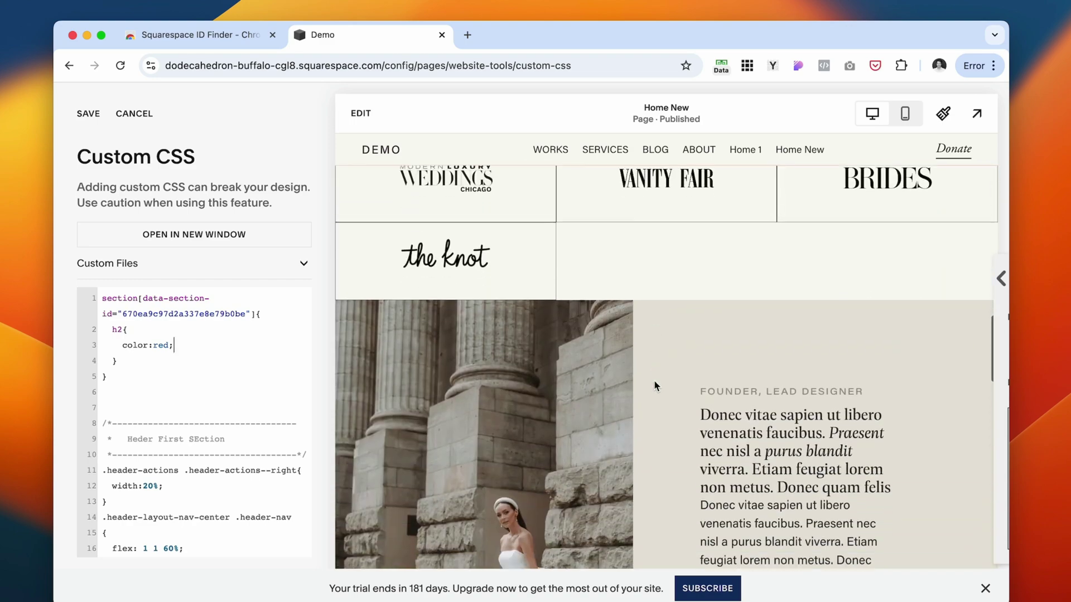
pyautogui.scroll(-5, 654, 385)
pyautogui.scroll(5, 654, 385)
pyautogui.scroll(-2, 654, 384)
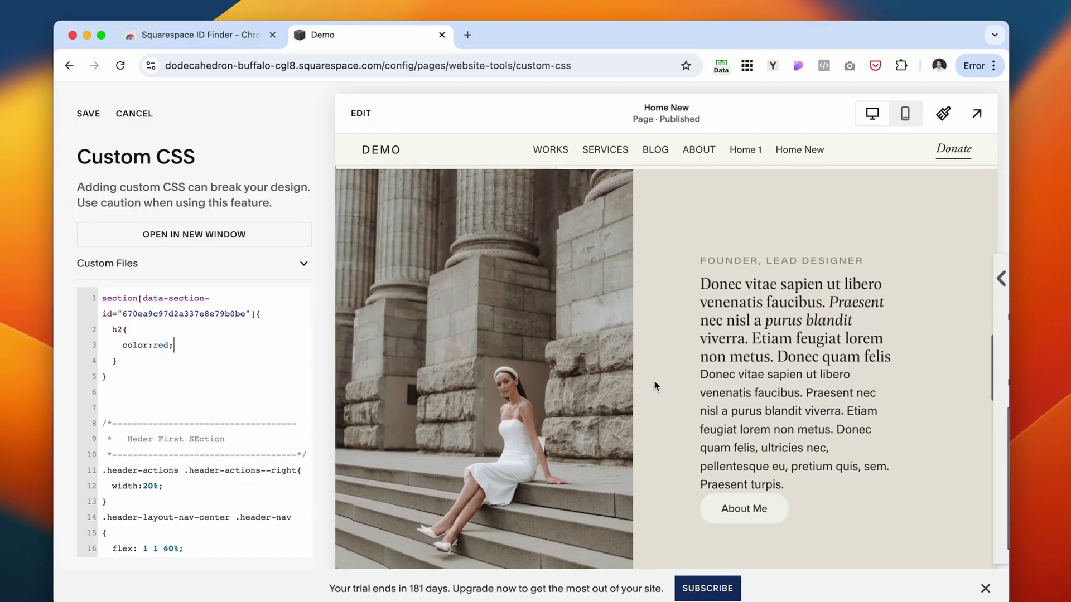
pyautogui.scroll(1, 655, 385)
pyautogui.scroll(8, 875, 411)
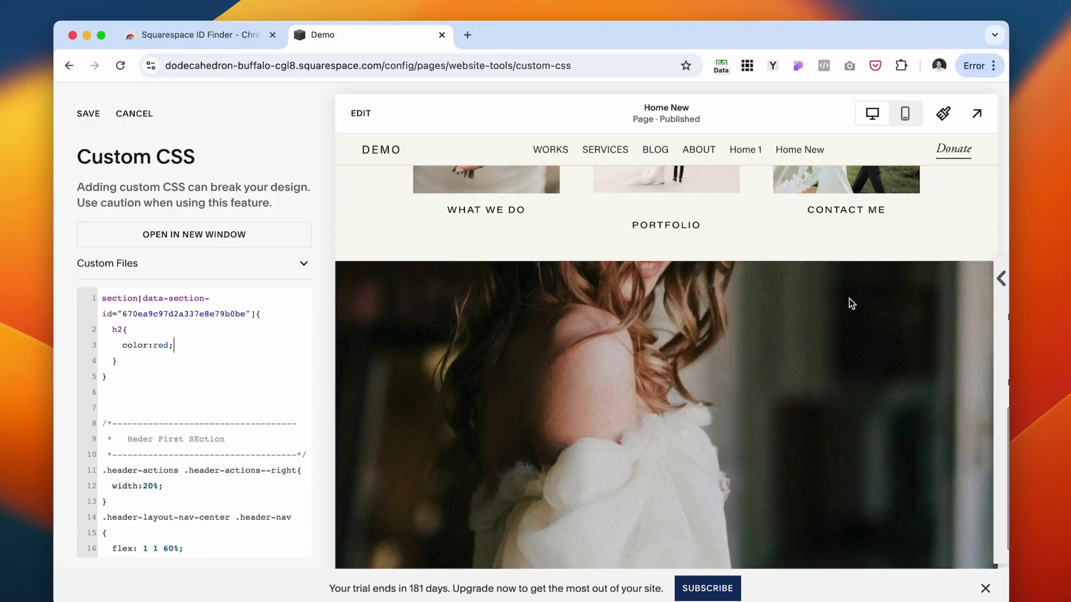
pyautogui.scroll(5, 852, 303)
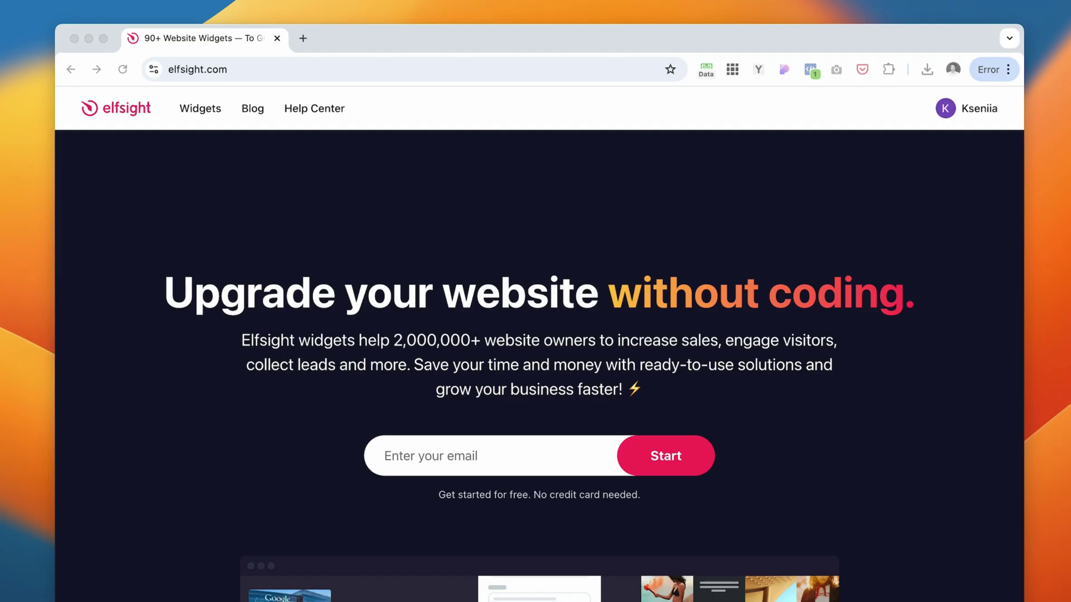
# - Open Elfsight's AI Chatbot widget page from the Chats category of the Widgets menu
pyautogui.click(216, 112)
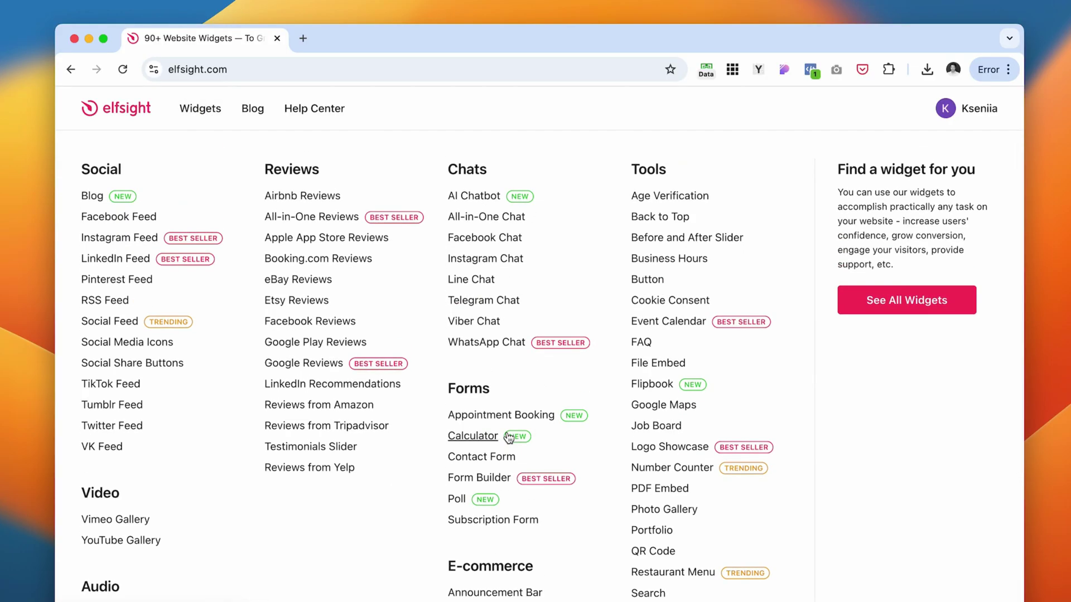
pyautogui.click(477, 198)
pyautogui.scroll(-3, 509, 282)
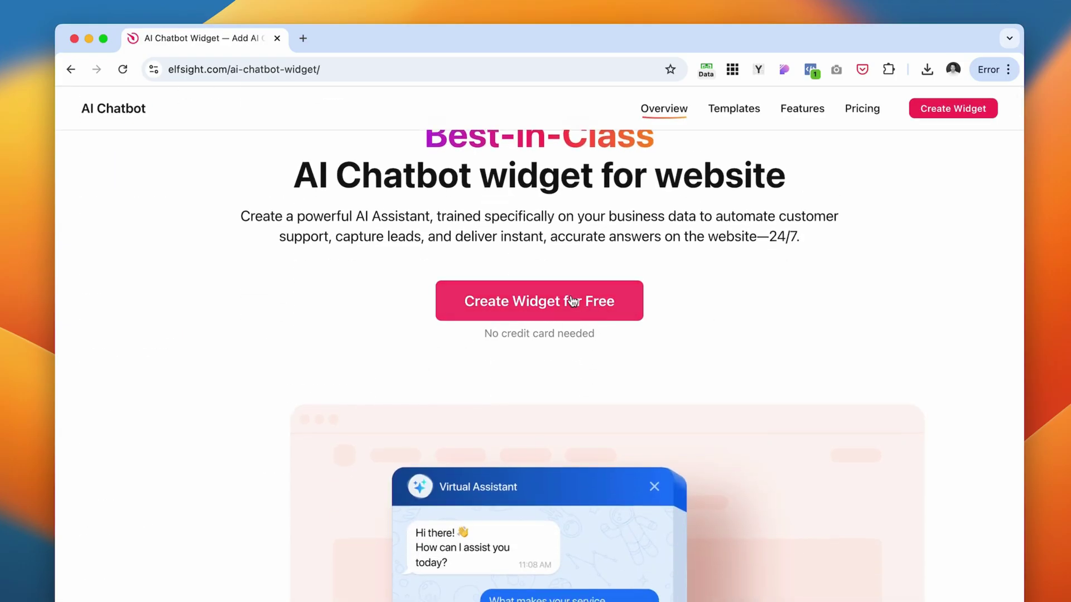
pyautogui.scroll(-10, 569, 294)
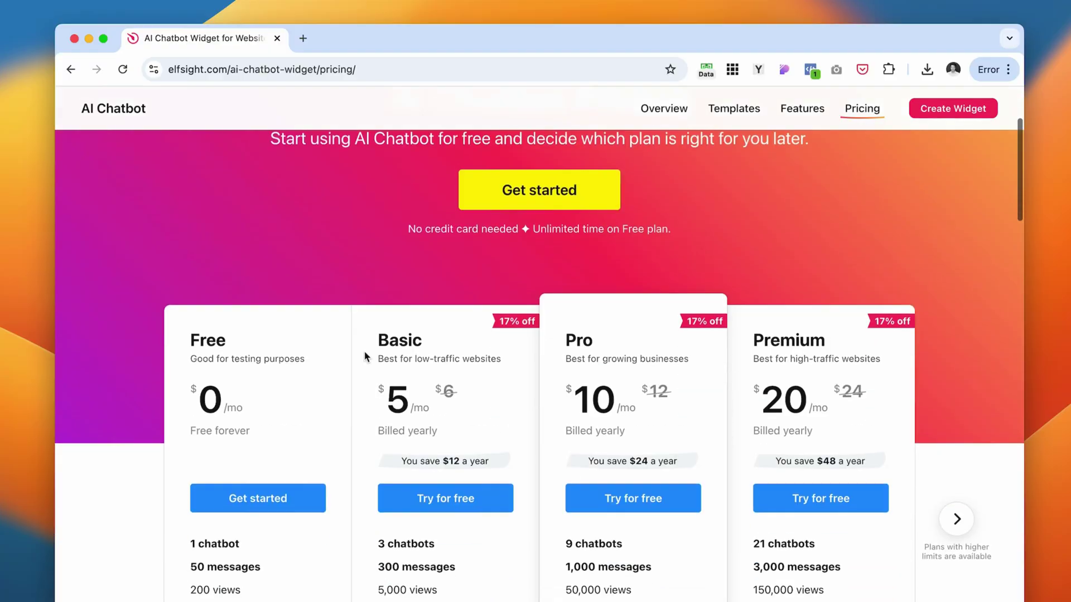
pyautogui.scroll(-3, 196, 461)
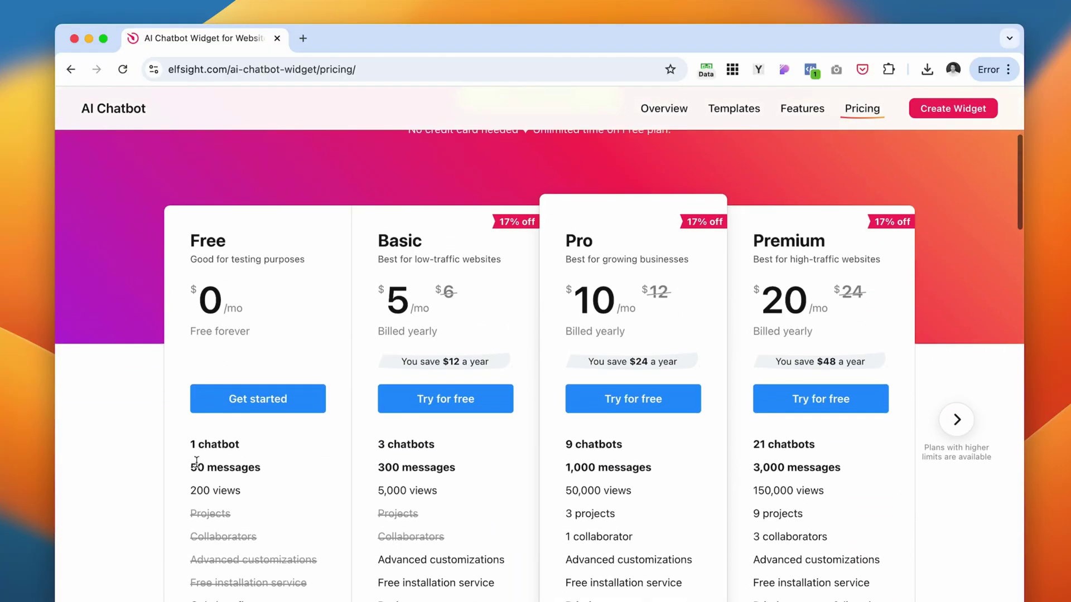
pyautogui.scroll(-1, 337, 496)
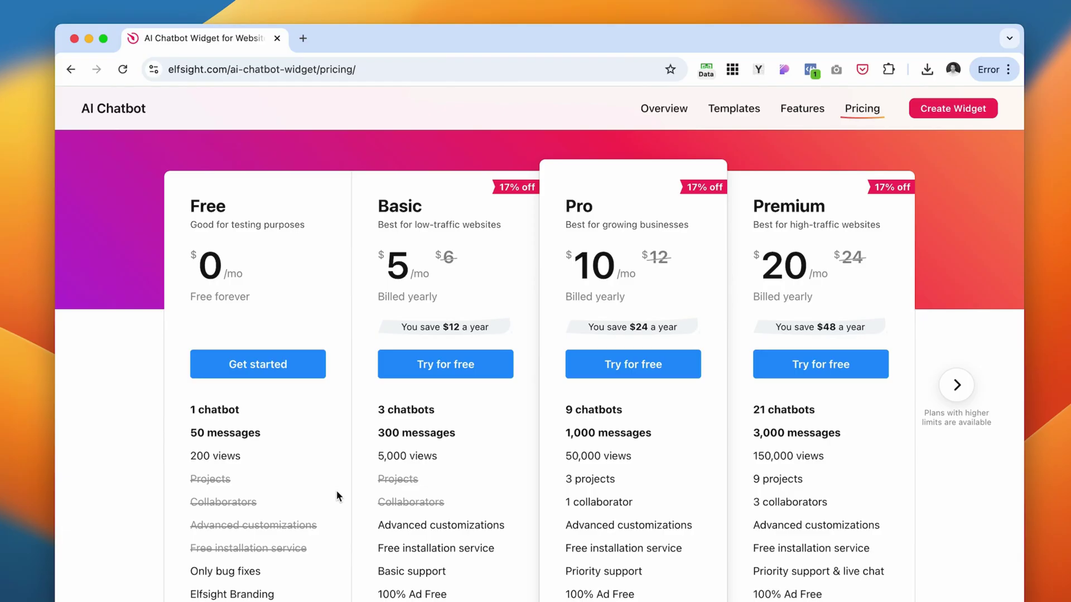
pyautogui.scroll(-4, 312, 380)
pyautogui.scroll(2, 234, 292)
pyautogui.scroll(1, 235, 299)
pyautogui.scroll(10, 235, 298)
pyautogui.click(71, 69)
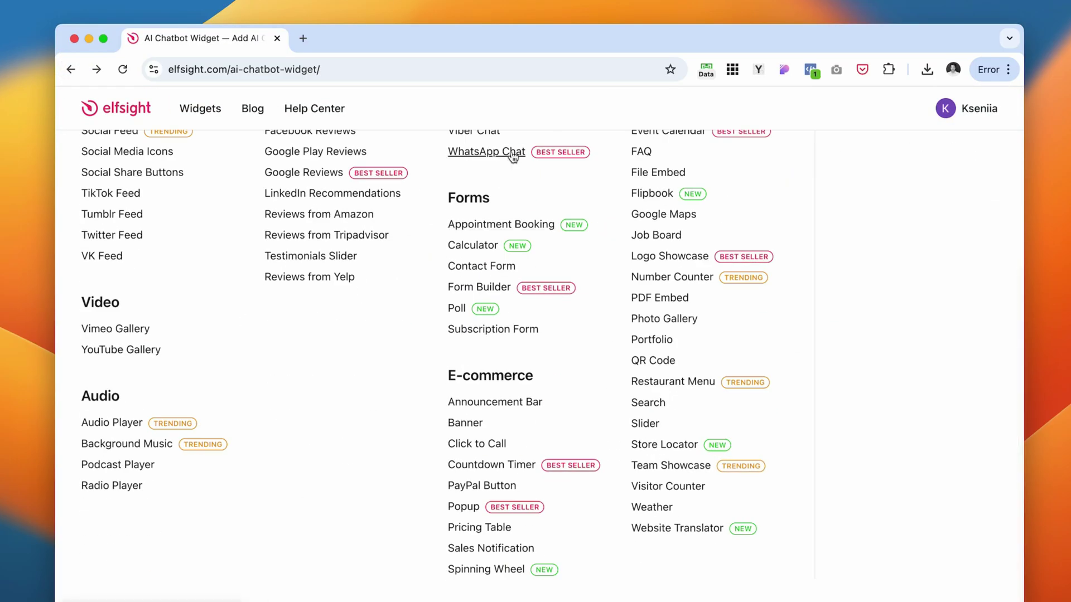
pyautogui.scroll(5, 513, 167)
pyautogui.click(485, 205)
pyautogui.scroll(-10, 574, 366)
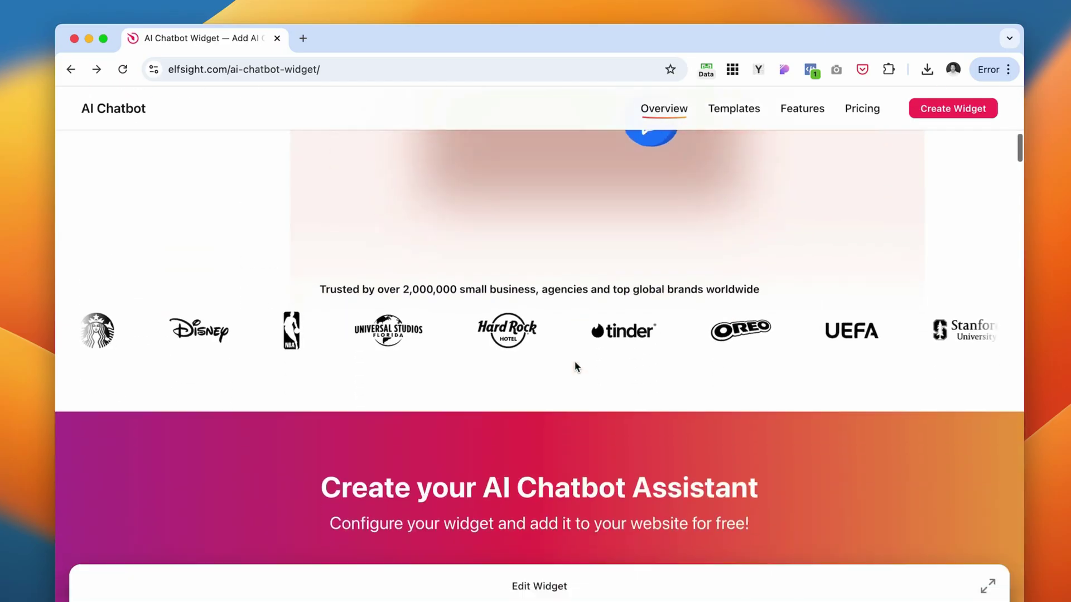
pyautogui.scroll(-5, 576, 366)
pyautogui.scroll(2, 576, 366)
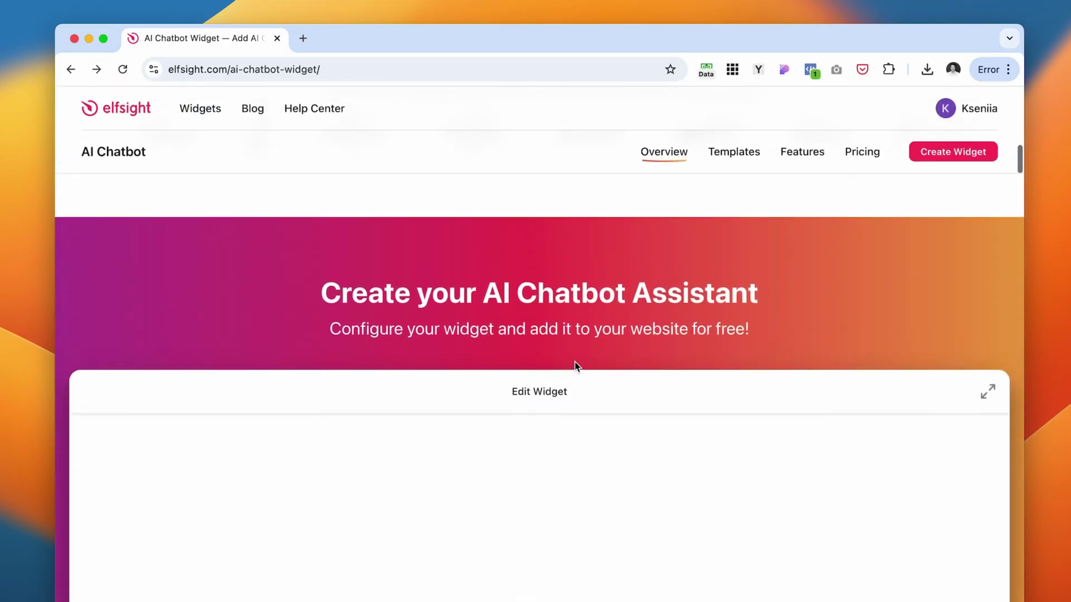
pyautogui.scroll(5, 576, 365)
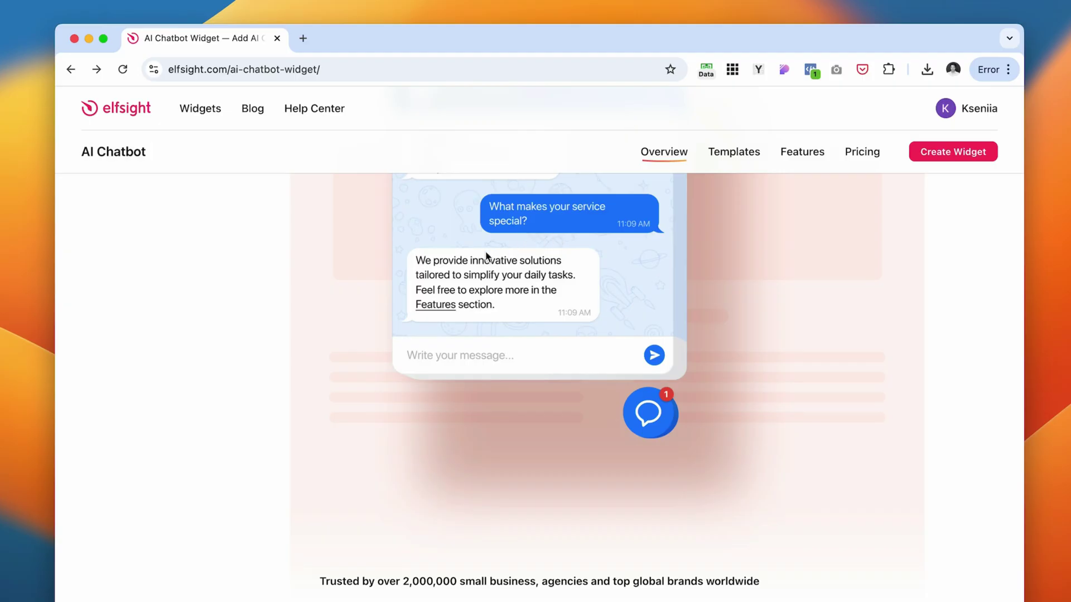
# - Look over the Number Counter widget page, then return to the widgets catalog
pyautogui.click(212, 107)
pyautogui.moveTo(213, 105)
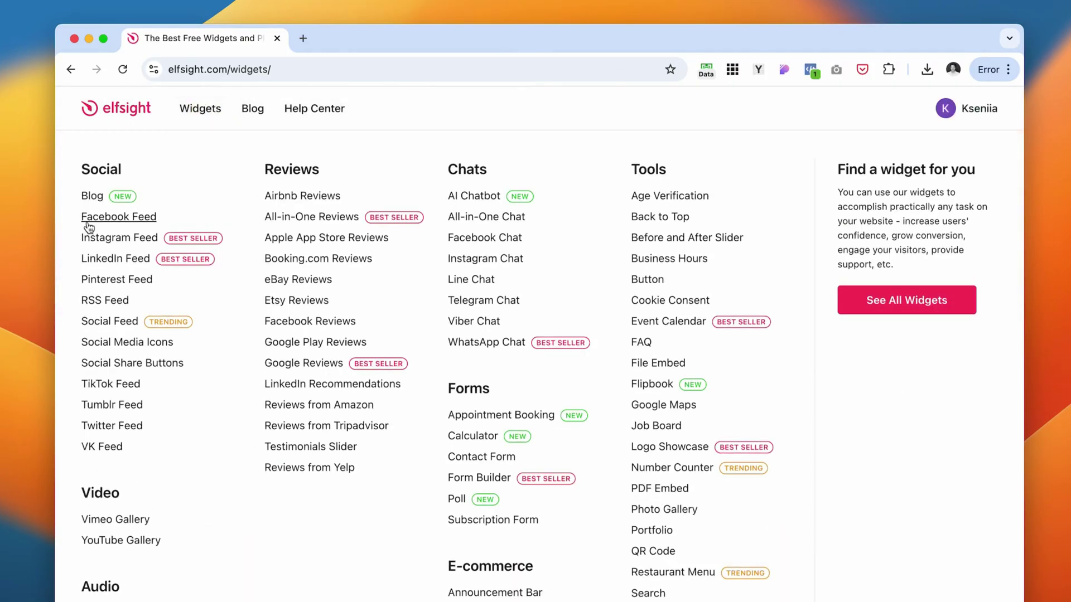
pyautogui.click(695, 471)
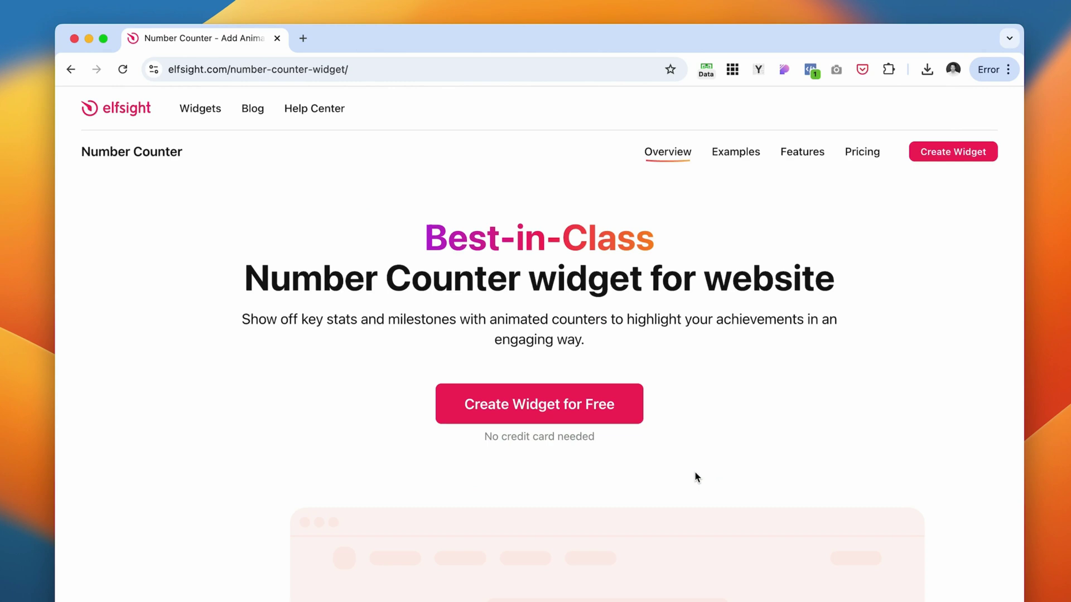
pyautogui.scroll(-6, 695, 473)
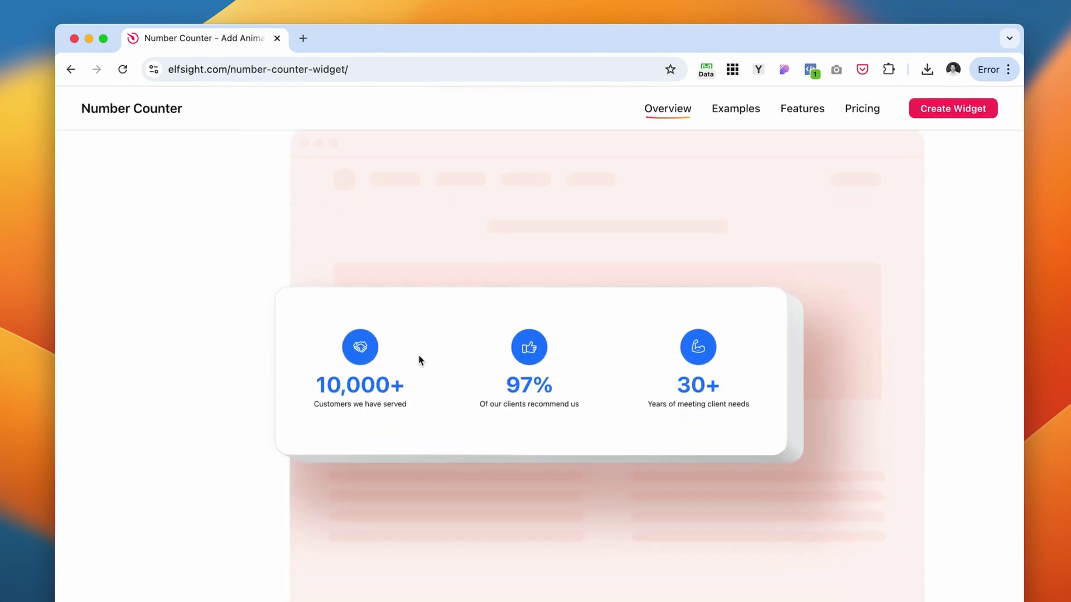
pyautogui.click(70, 69)
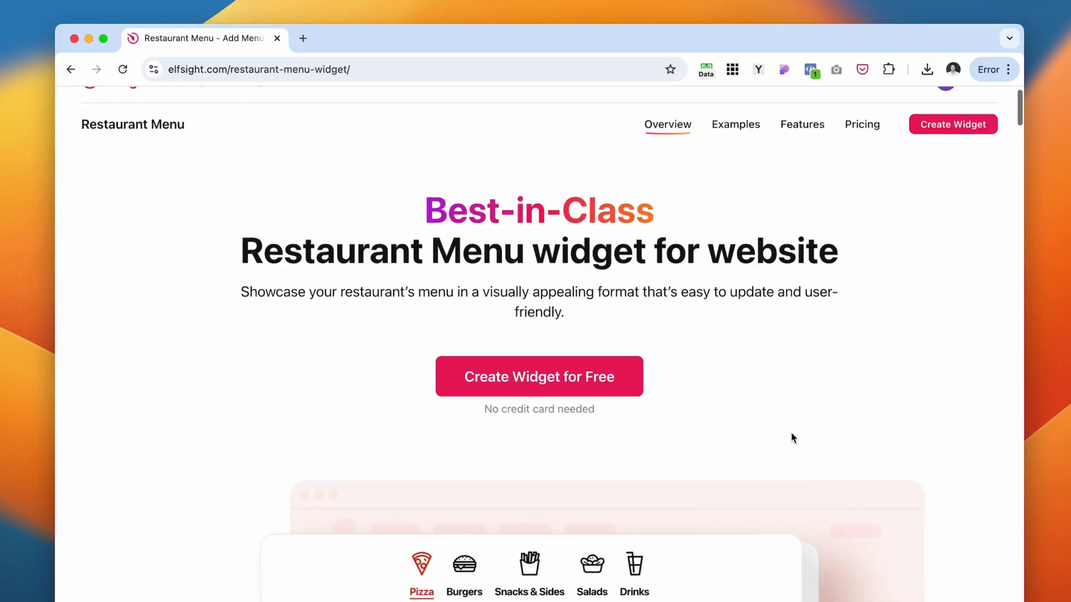
# - Browse the widgets catalog and scroll the Widgets menu's category list
pyautogui.scroll(-6, 792, 437)
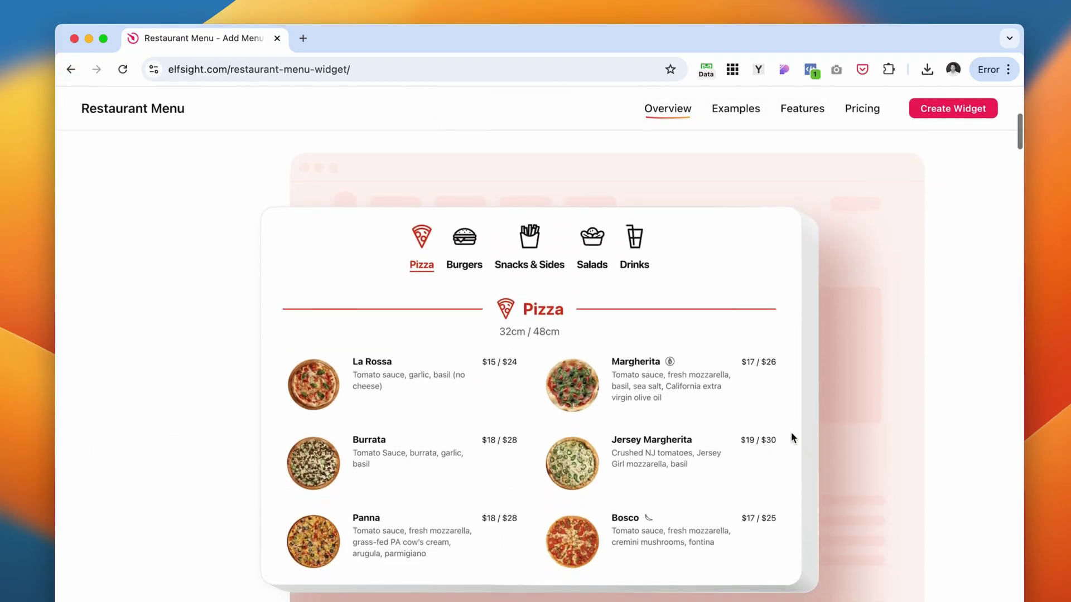
pyautogui.scroll(10, 792, 438)
pyautogui.scroll(-1, 772, 425)
pyautogui.moveTo(200, 108)
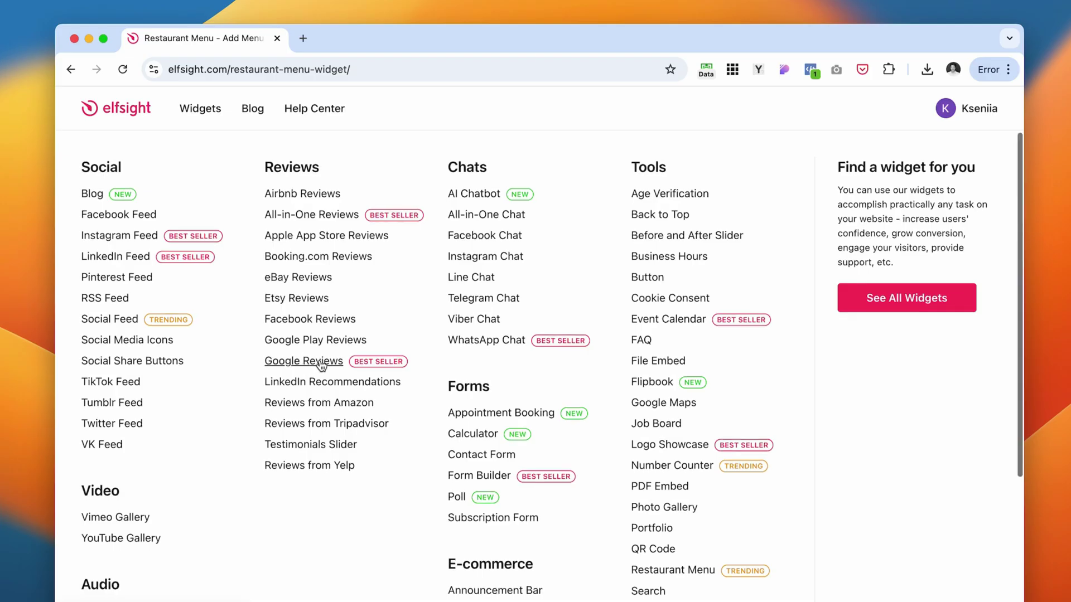
pyautogui.scroll(-5, 319, 362)
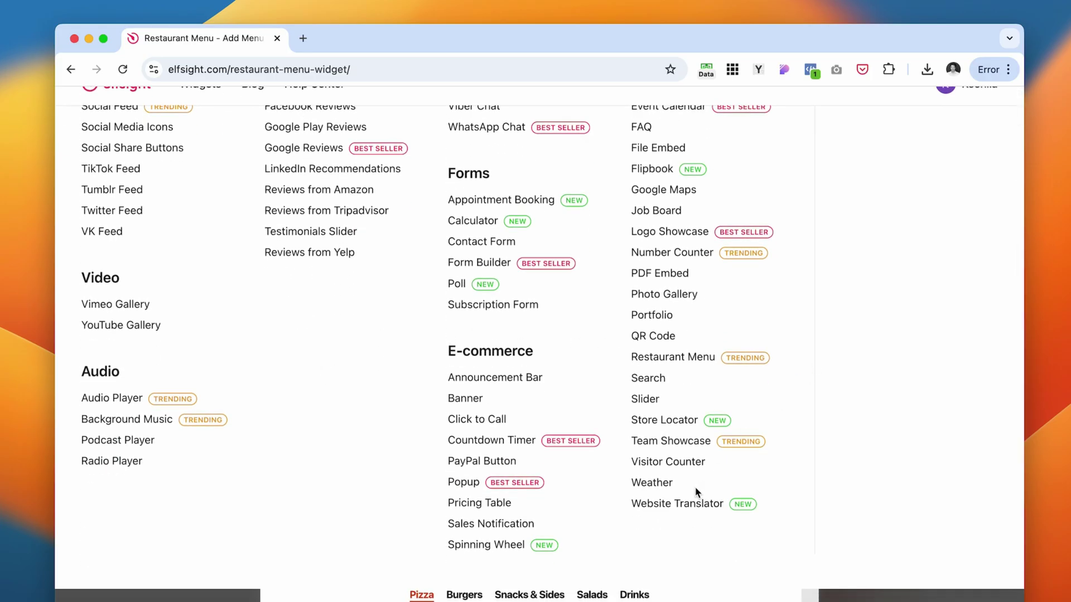
pyautogui.scroll(3, 695, 491)
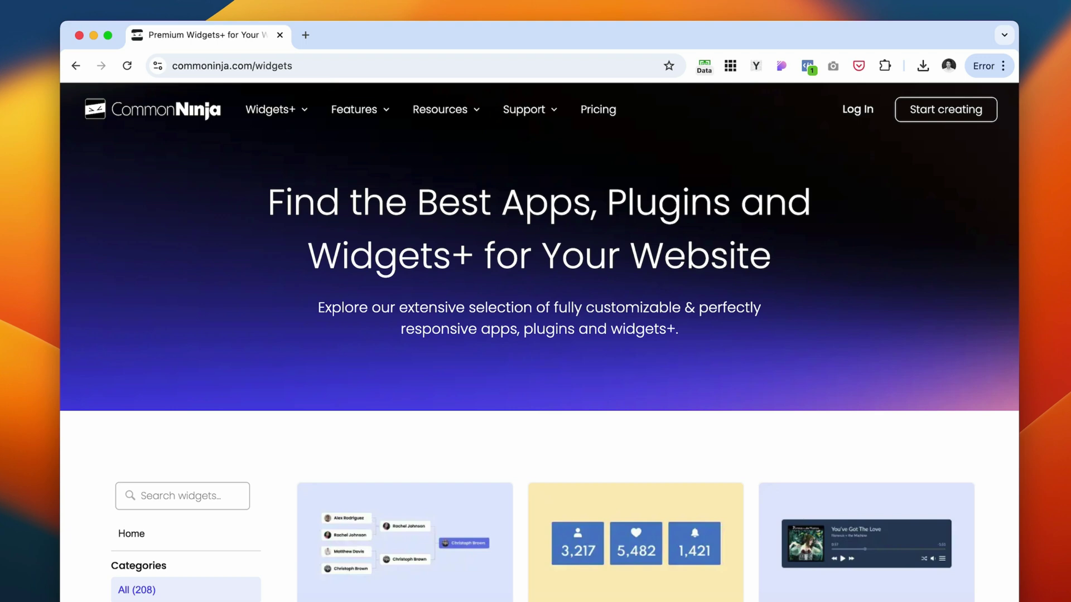
# - Scroll the All (208) widgets grid from image polls down to reviews, popups and calculators
pyautogui.scroll(-7, 665, 282)
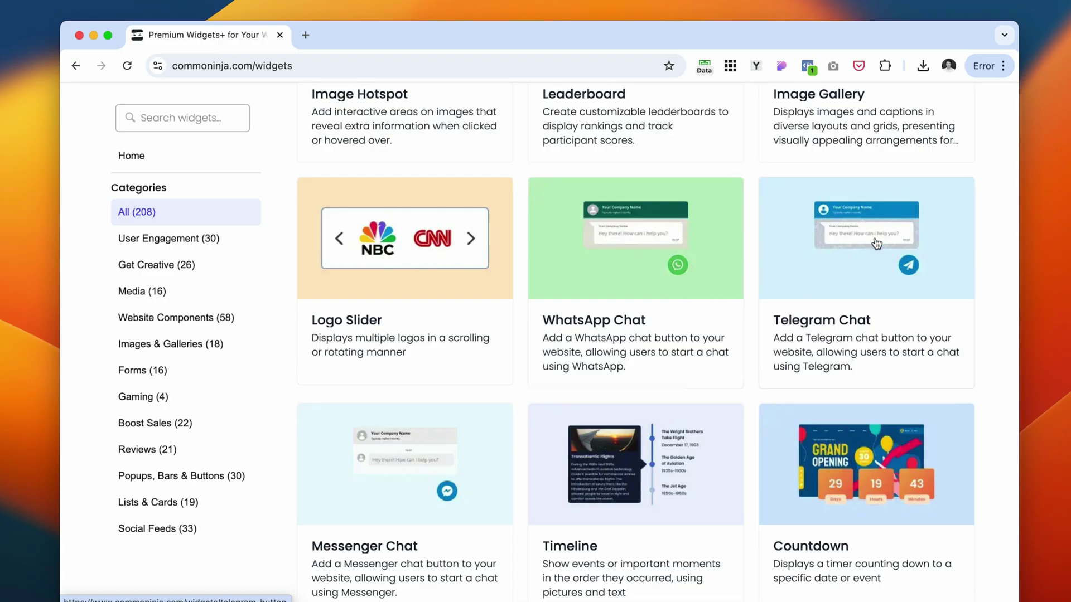
pyautogui.scroll(-7, 837, 251)
pyautogui.scroll(-6, 669, 388)
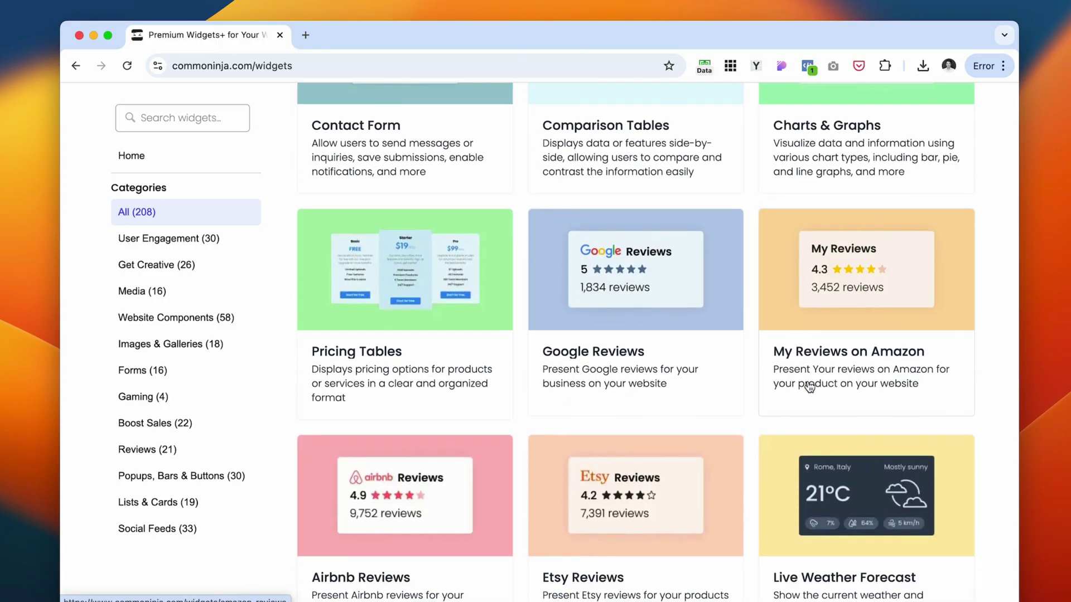
pyautogui.scroll(-3, 809, 387)
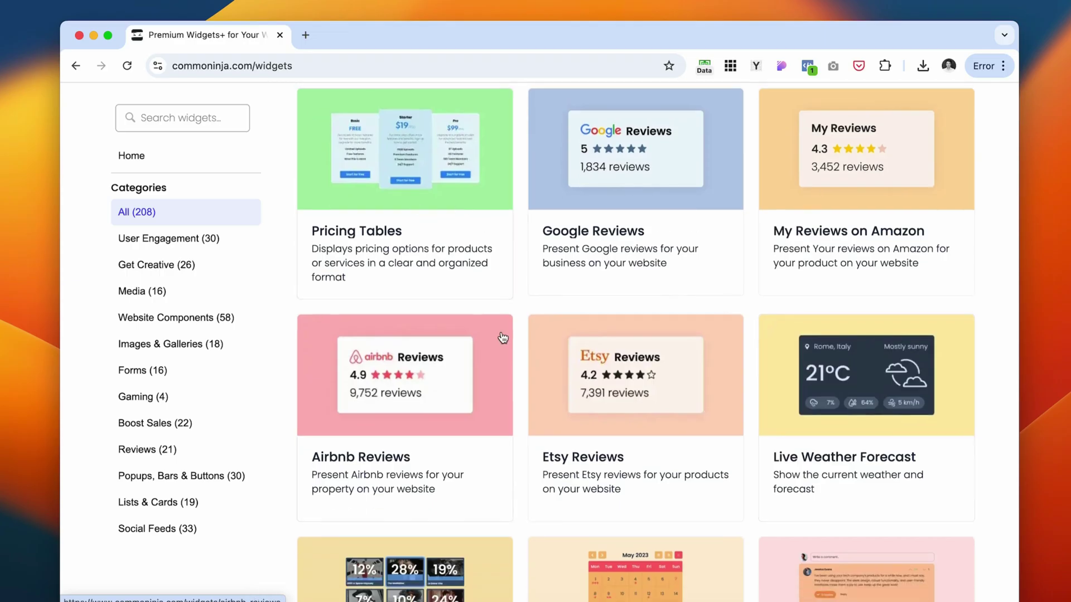
pyautogui.scroll(-6, 503, 337)
pyautogui.scroll(-2, 503, 337)
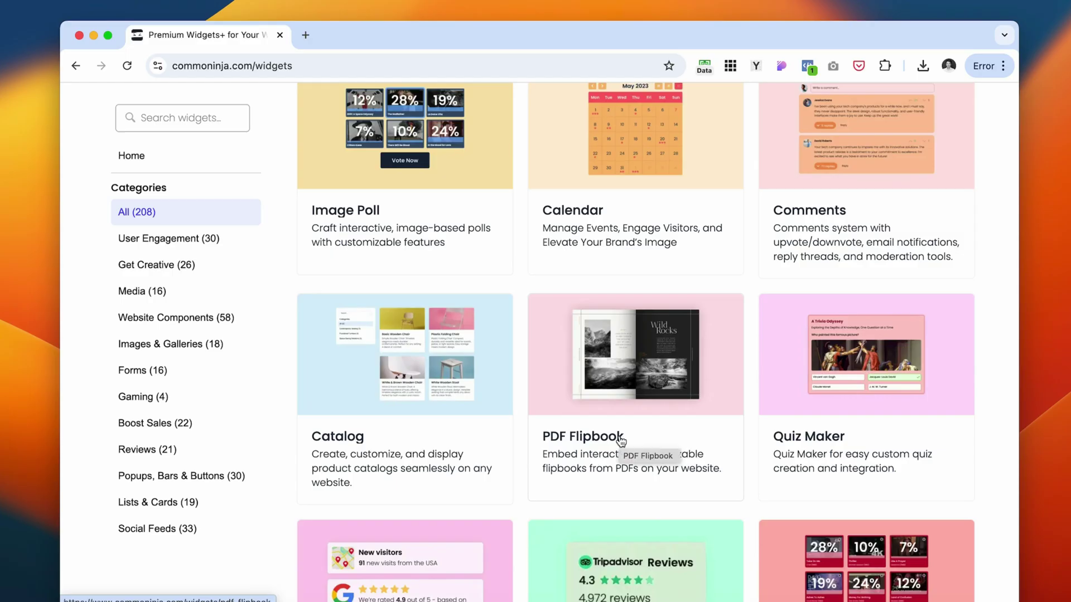
pyautogui.scroll(-10, 621, 441)
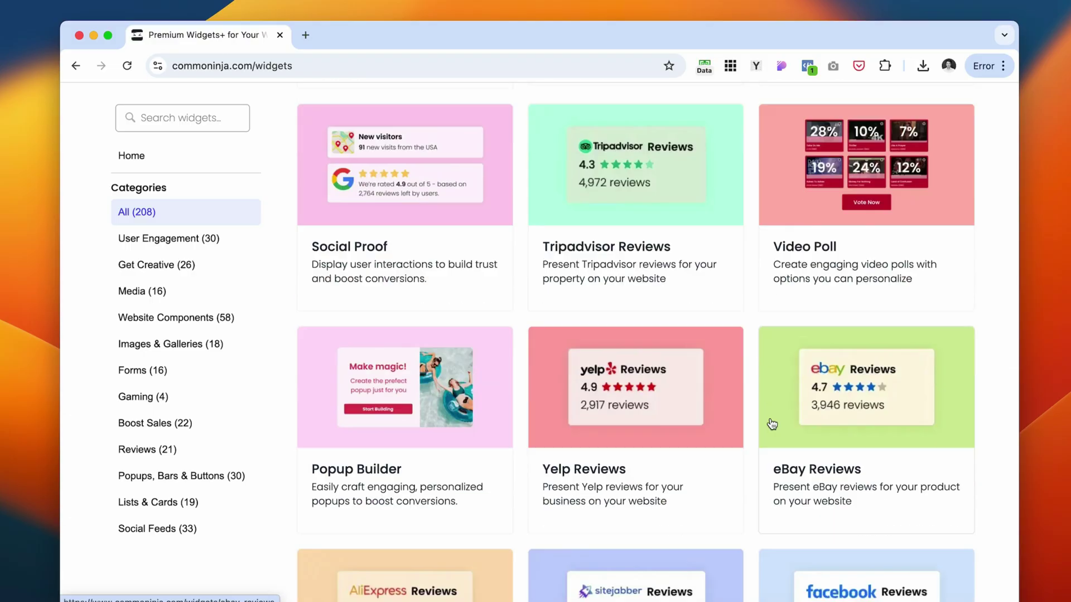
pyautogui.scroll(-10, 637, 402)
pyautogui.scroll(-8, 780, 385)
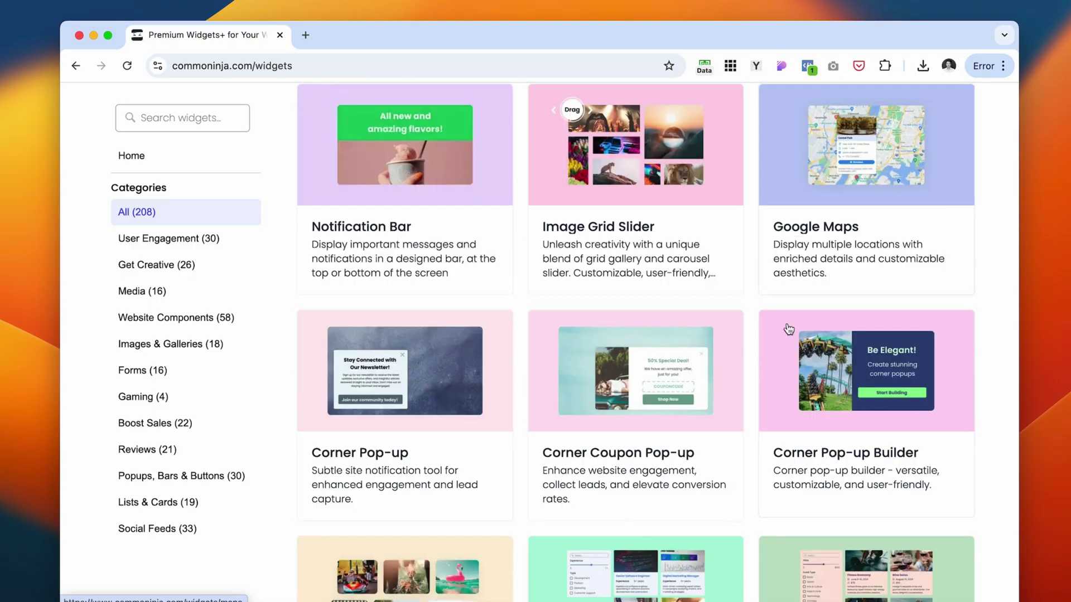
pyautogui.scroll(-10, 777, 400)
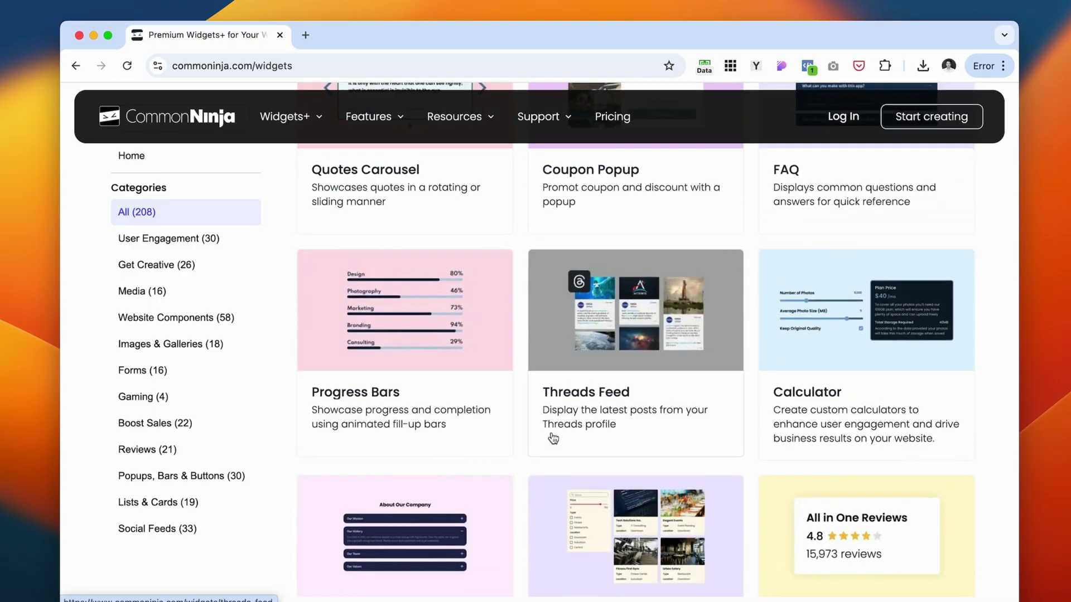
pyautogui.scroll(-5, 553, 438)
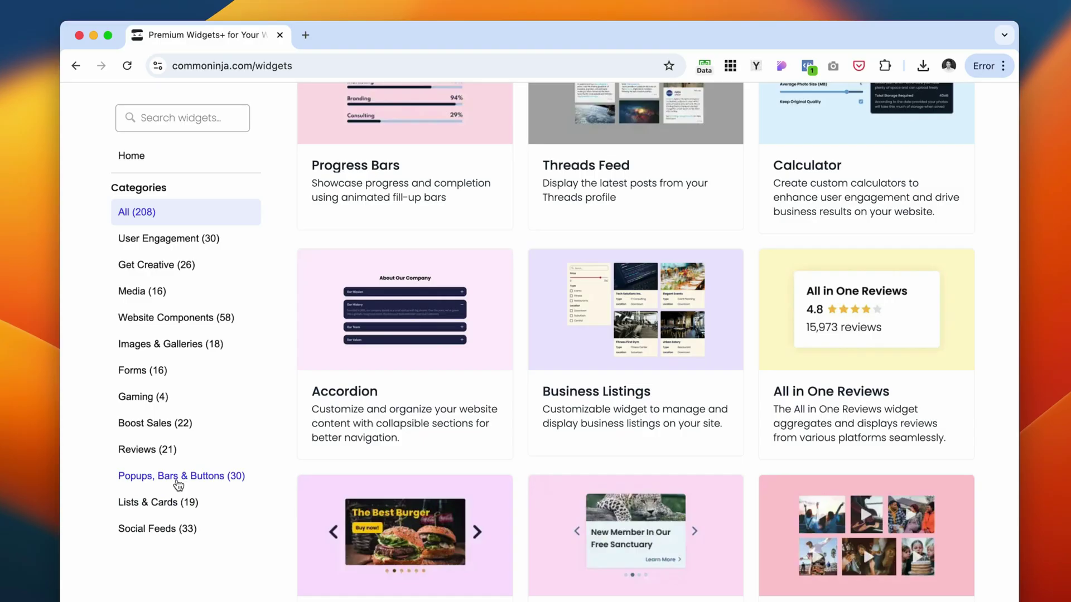
# - Filter the catalog to Boost Sales widgets and view the Spinning Wheel widget page
pyautogui.click(148, 423)
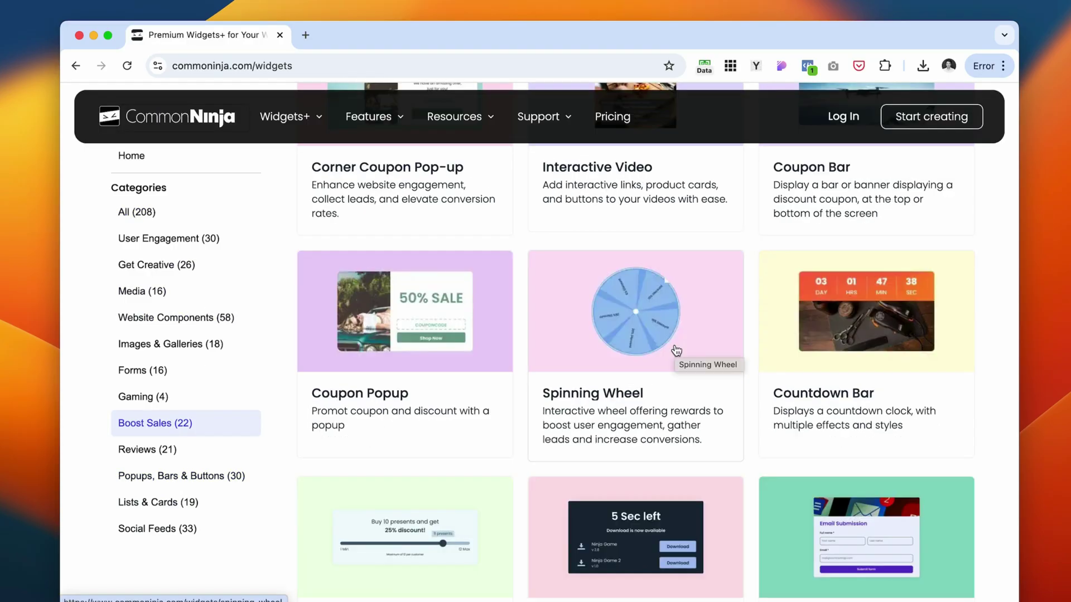
pyautogui.click(656, 362)
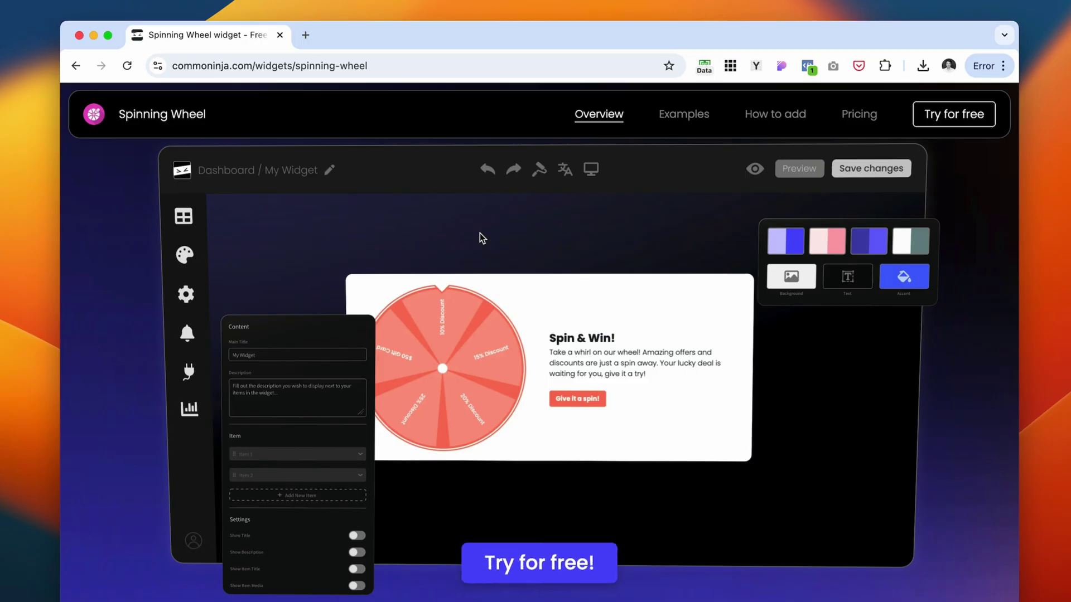
pyautogui.click(76, 67)
# - Scratch the 'Scratch & Win!' demo card to reveal the 15% Discount
pyautogui.scroll(-5, 595, 387)
pyautogui.scroll(5, 596, 384)
pyautogui.scroll(1, 597, 386)
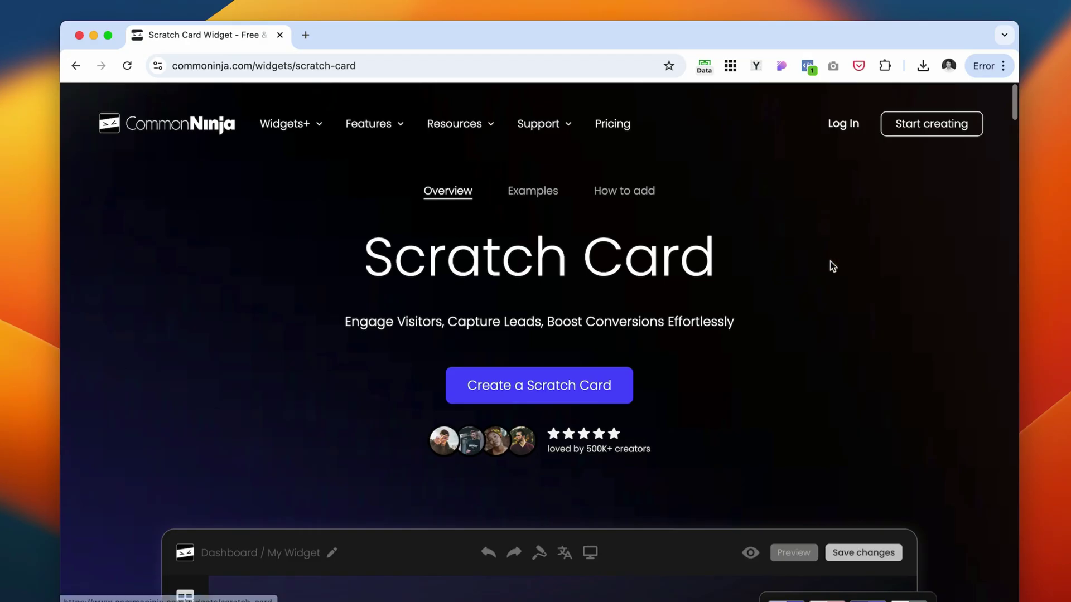
pyautogui.scroll(-5, 648, 347)
pyautogui.scroll(1, 650, 348)
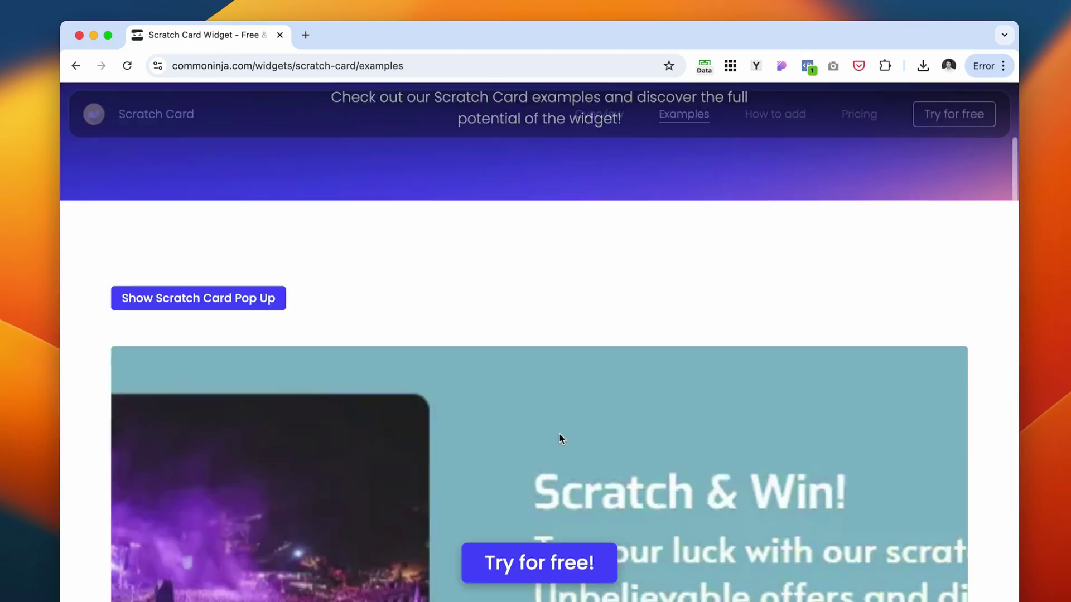
pyautogui.scroll(-6, 560, 435)
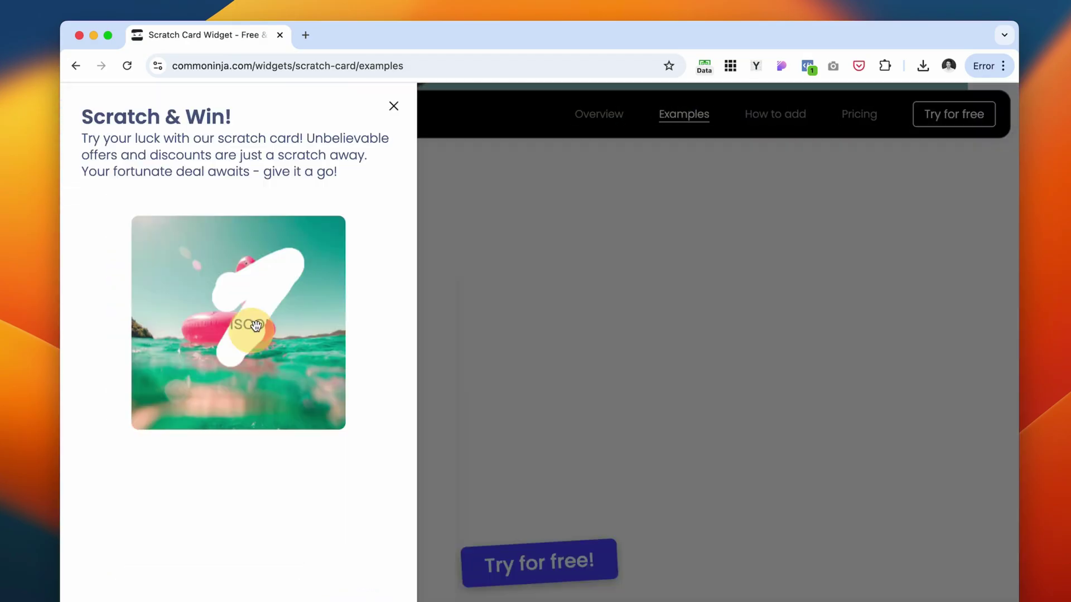
pyautogui.moveTo(249, 339)
pyautogui.mouseDown()
pyautogui.moveTo(240, 295)
pyautogui.moveTo(179, 354)
pyautogui.moveTo(287, 370)
pyautogui.moveTo(277, 382)
pyautogui.moveTo(283, 318)
pyautogui.moveTo(167, 355)
pyautogui.moveTo(148, 272)
pyautogui.mouseUp()
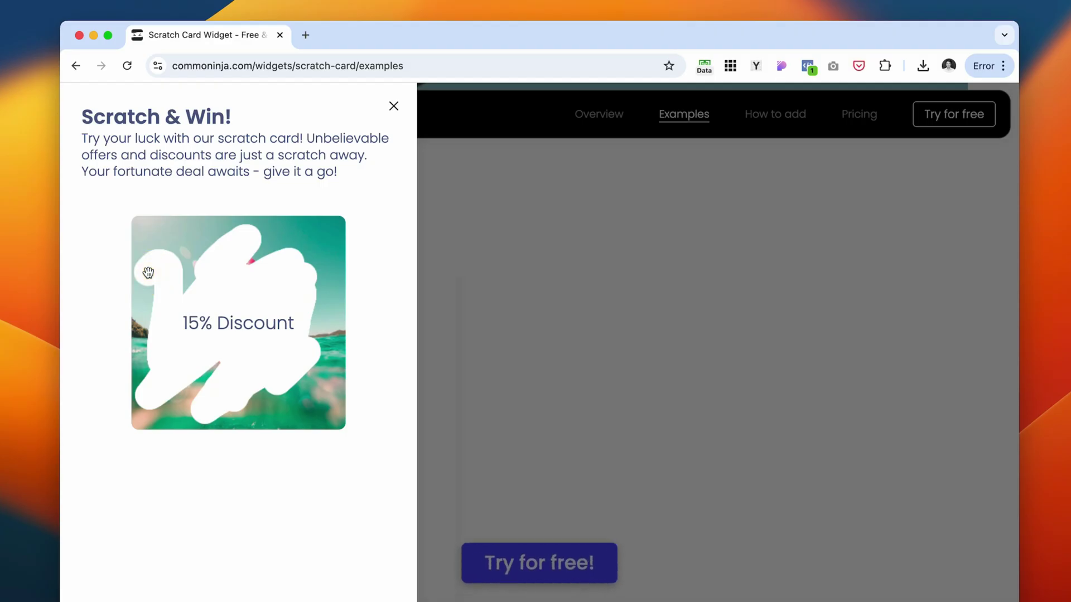
# - Close the scratch card demo and browse the Will Myers Plugin Store listing
pyautogui.click(394, 107)
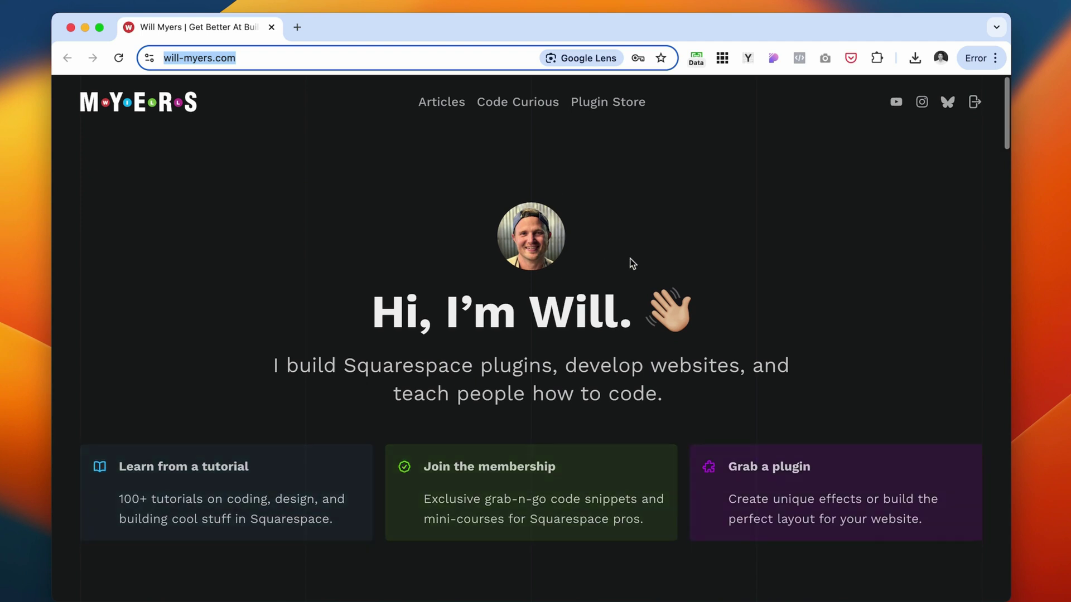
pyautogui.scroll(-1, 607, 288)
pyautogui.scroll(1, 607, 288)
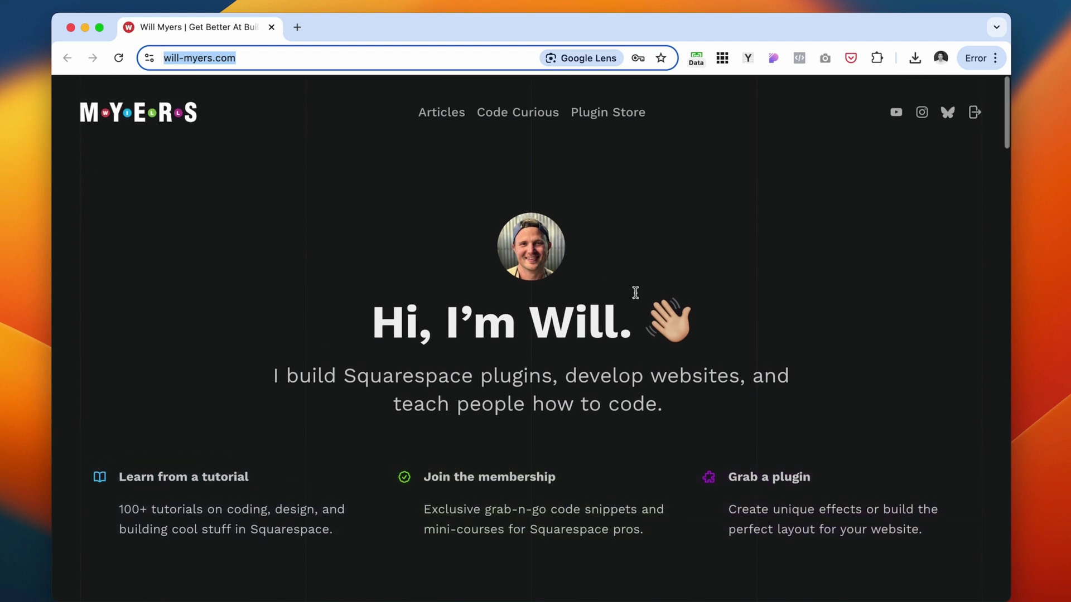
pyautogui.click(621, 109)
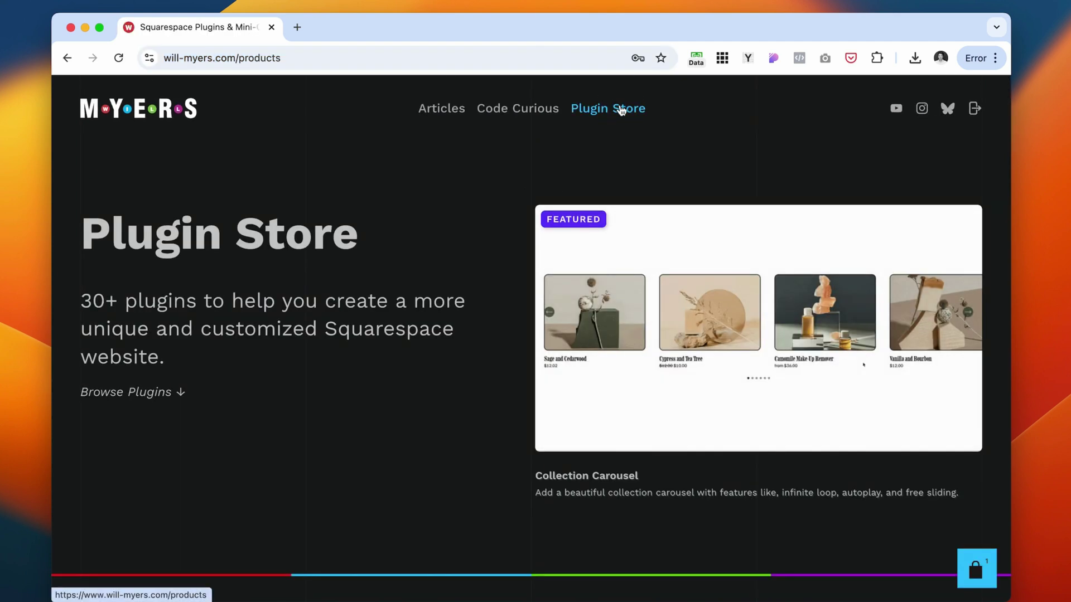
pyautogui.scroll(-7, 533, 342)
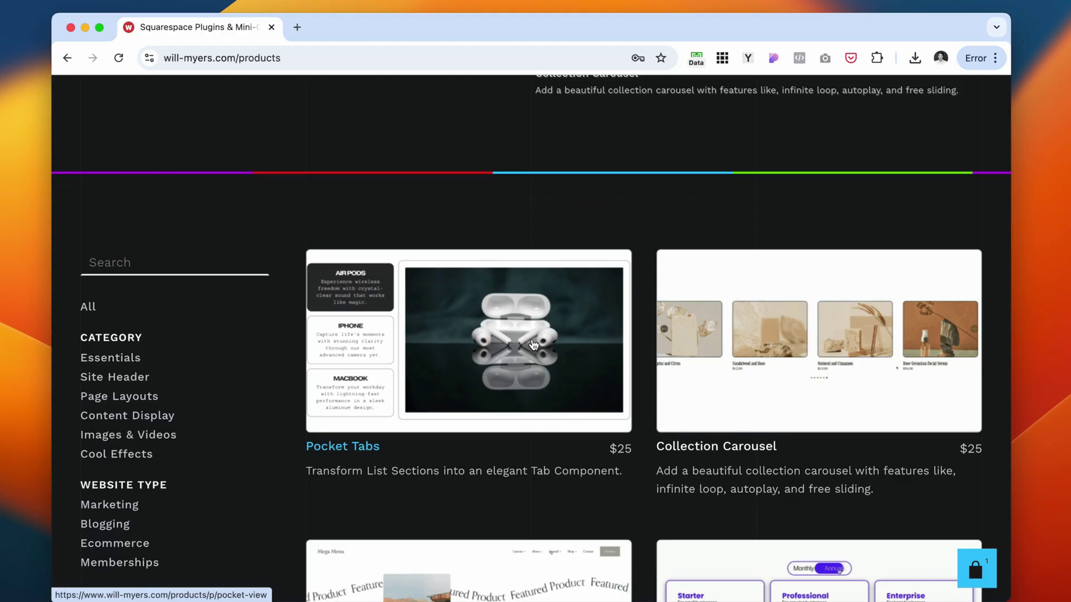
pyautogui.scroll(-3, 533, 344)
pyautogui.scroll(-2, 534, 344)
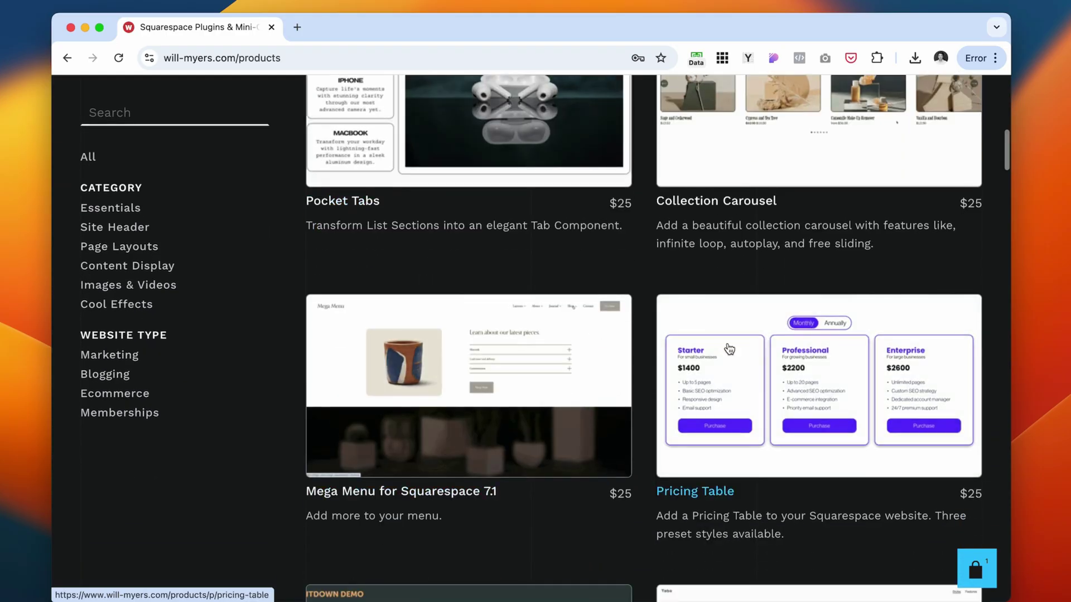
pyautogui.scroll(-6, 781, 344)
pyautogui.scroll(3, 780, 344)
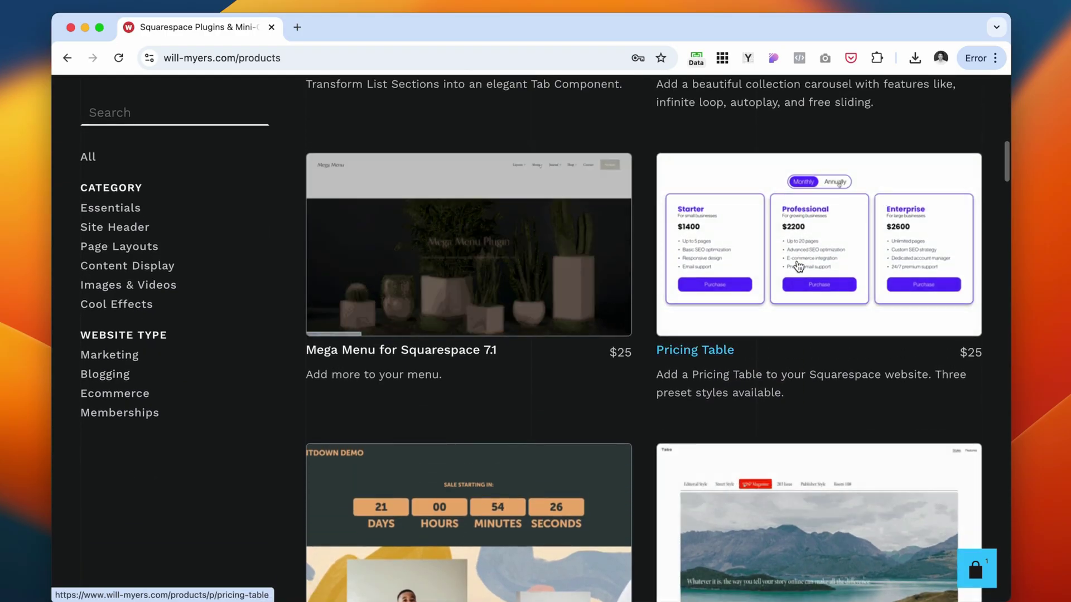
# - View the Pricing Table and Count Up Animation plugin pages
pyautogui.click(798, 265)
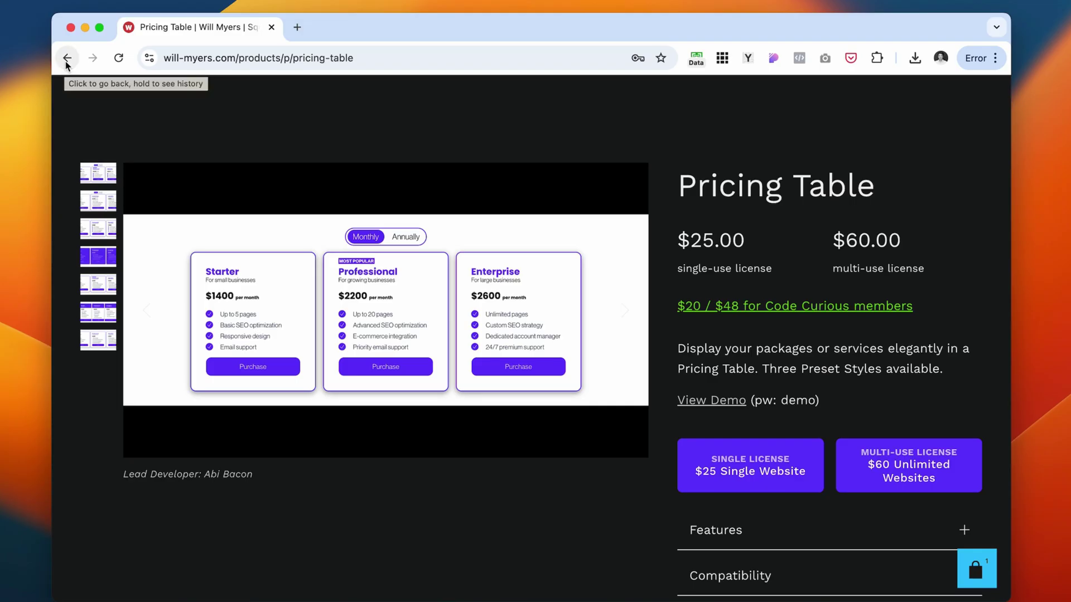
pyautogui.click(66, 63)
pyautogui.scroll(-10, 553, 240)
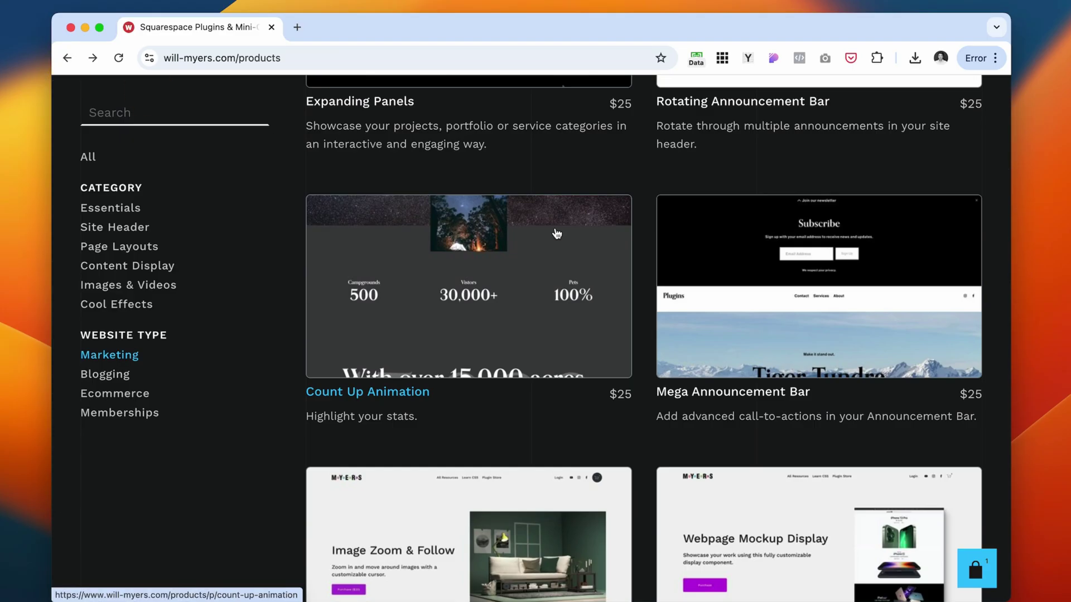
pyautogui.click(542, 260)
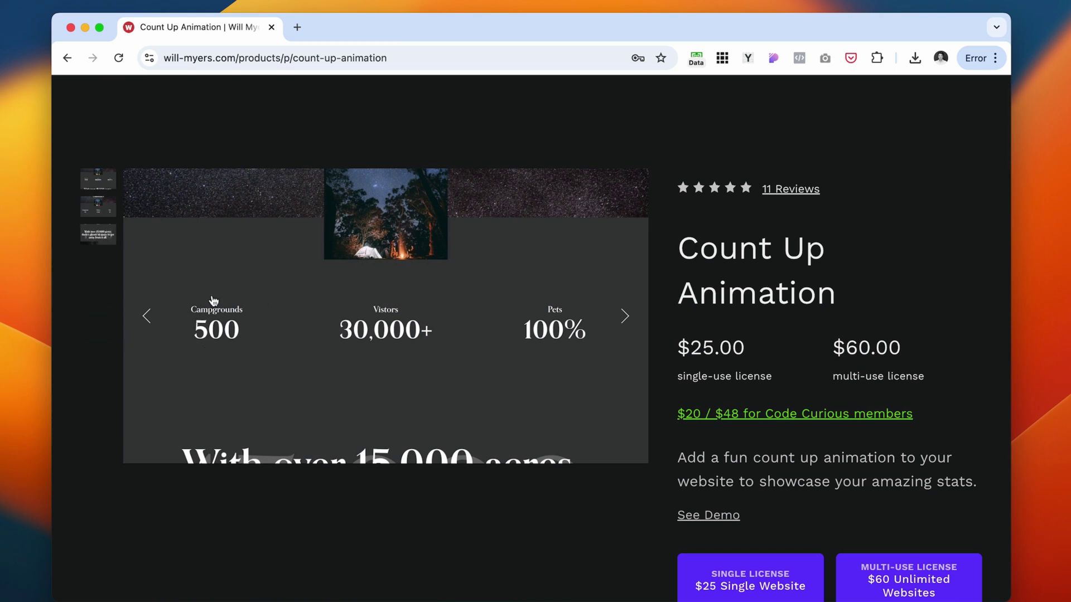
pyautogui.click(67, 58)
# - Open the Mega Menu for Squarespace 7.1 plugin page, priced $25.00 single-use
pyautogui.scroll(-4, 452, 167)
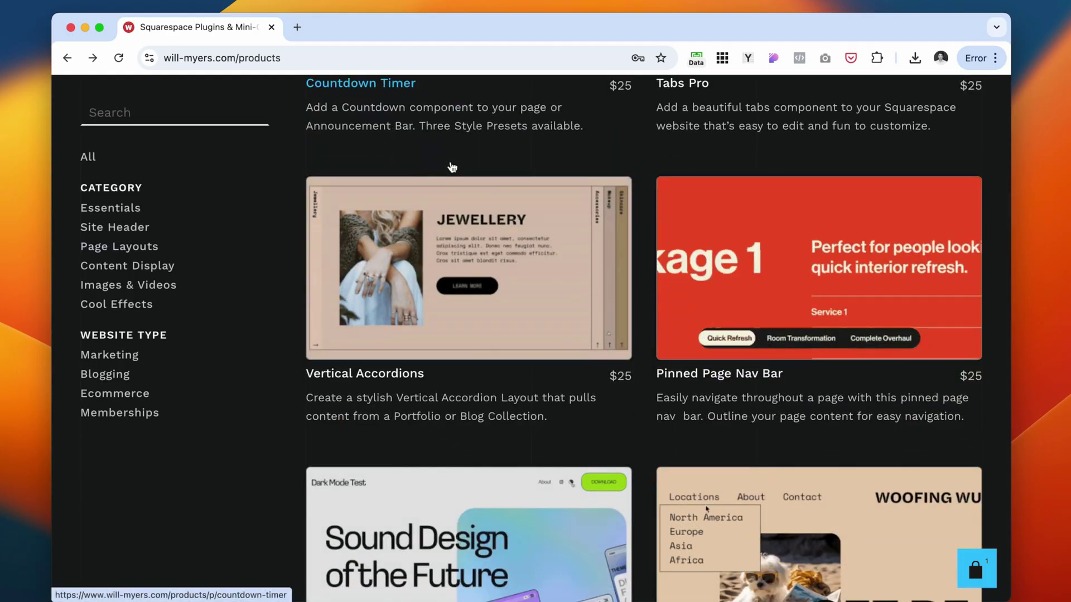
pyautogui.scroll(-12, 483, 453)
pyautogui.scroll(-3, 482, 453)
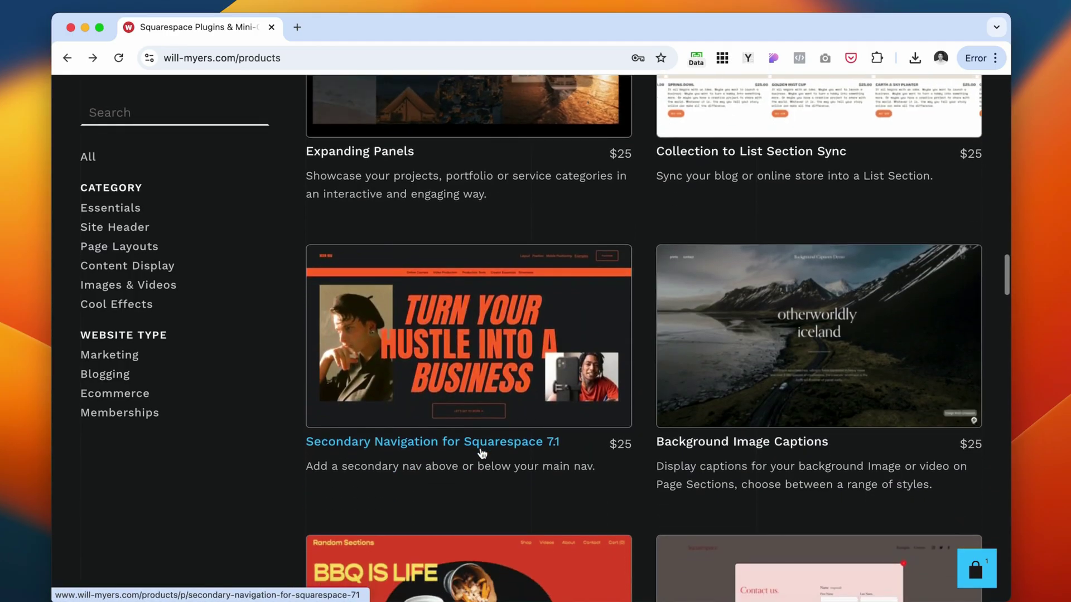
pyautogui.scroll(-12, 482, 452)
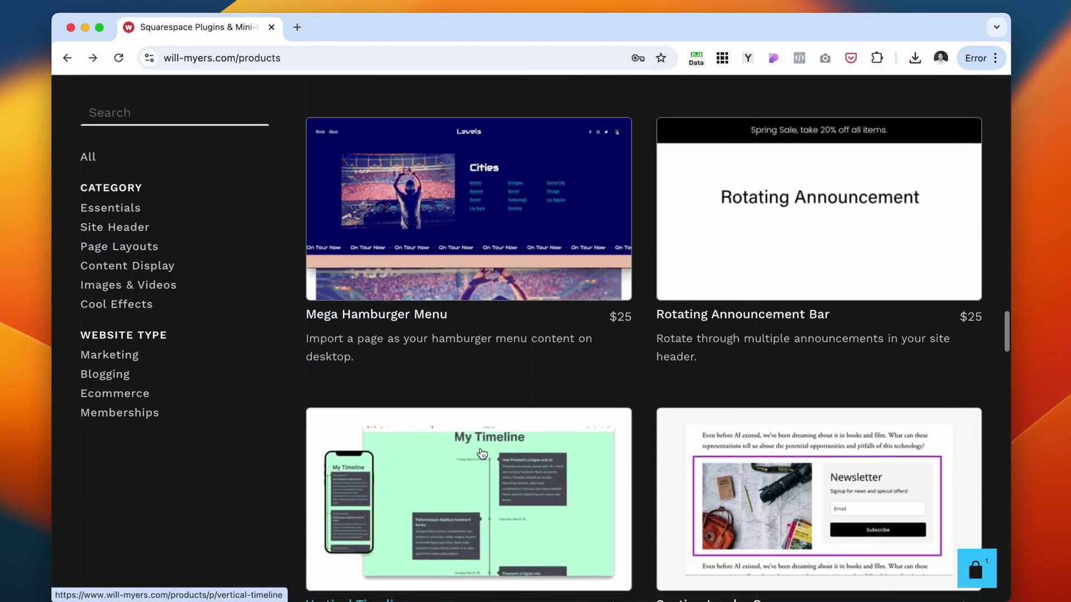
pyautogui.scroll(-7, 482, 453)
pyautogui.click(482, 453)
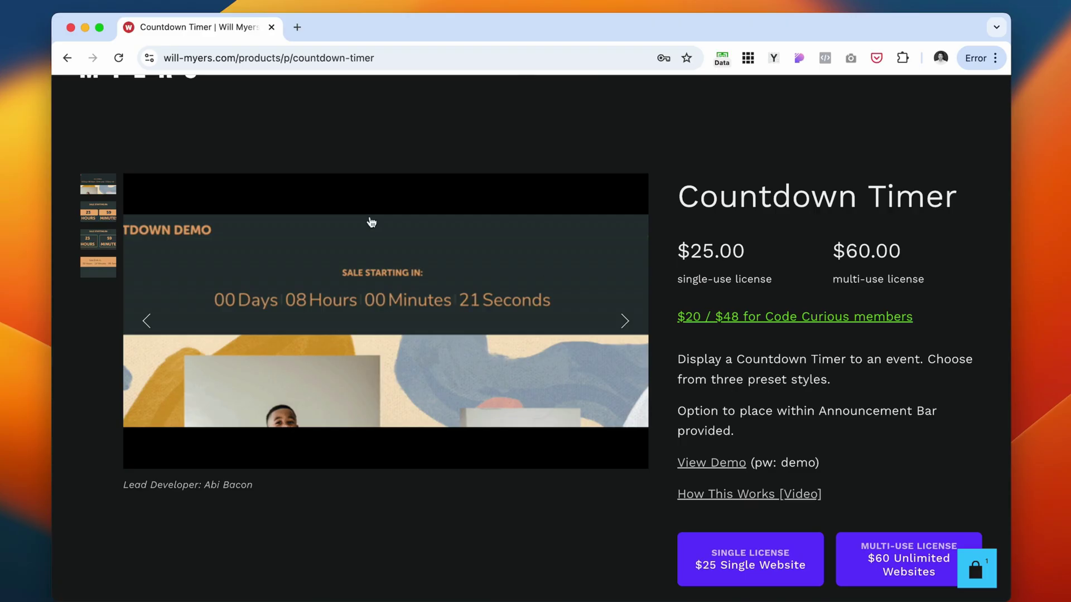
# - Go back to the Will Myers plugin list and open the Vertical Accordions plugin page
pyautogui.click(67, 58)
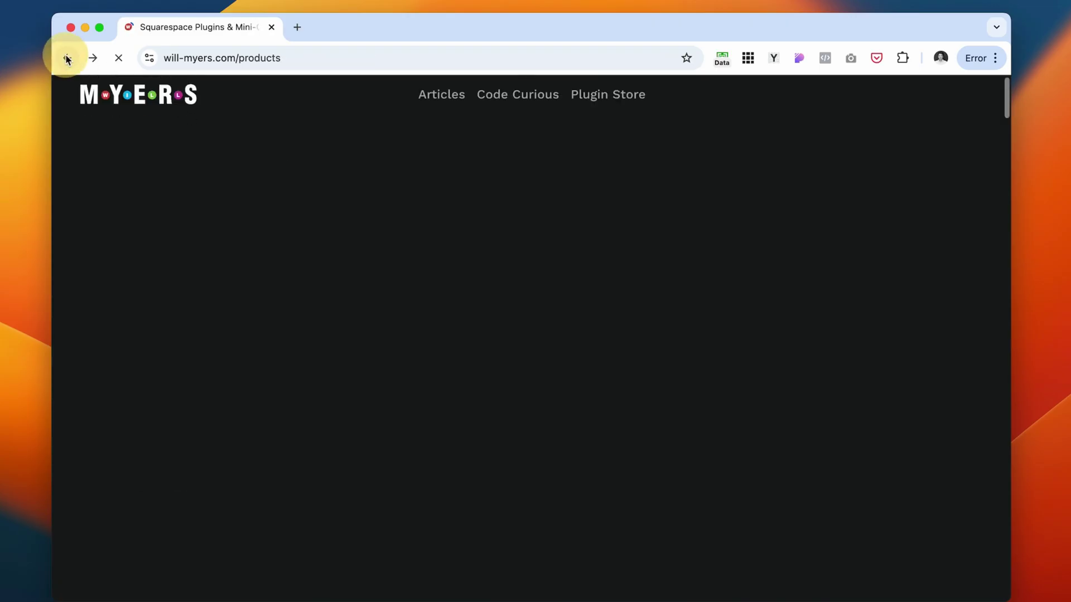
pyautogui.scroll(-5, 765, 431)
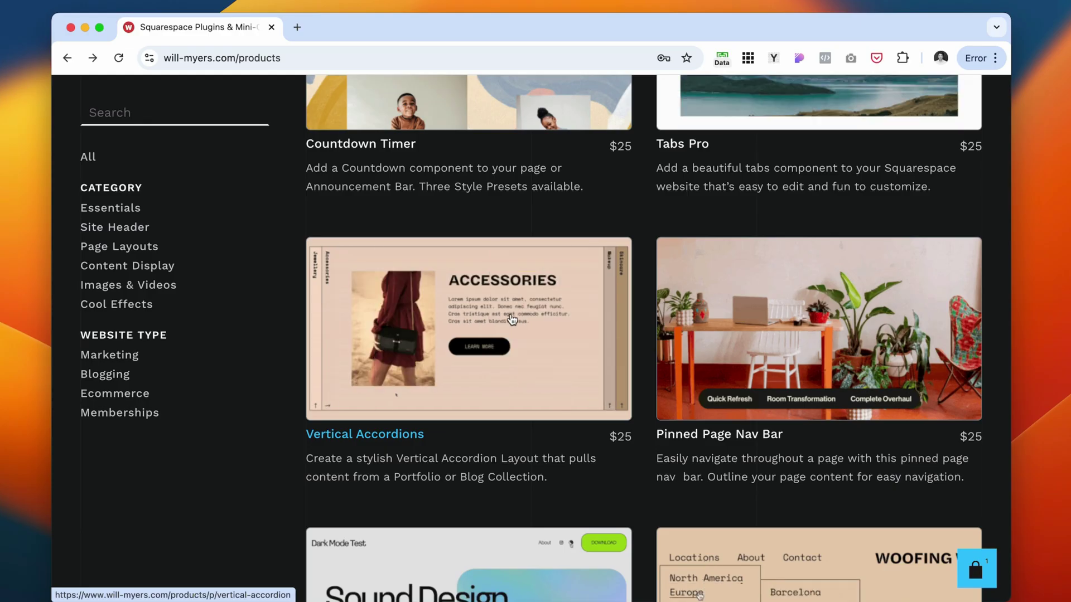
pyautogui.click(576, 402)
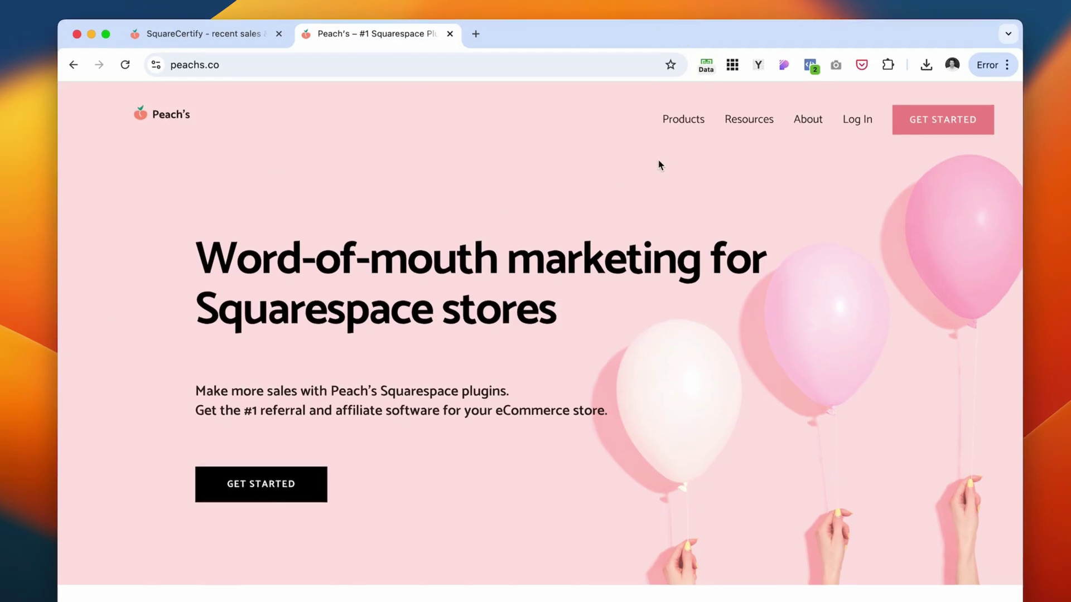
# - Open Peach's Referral Programs page from the Products menu and skim it
pyautogui.moveTo(683, 120)
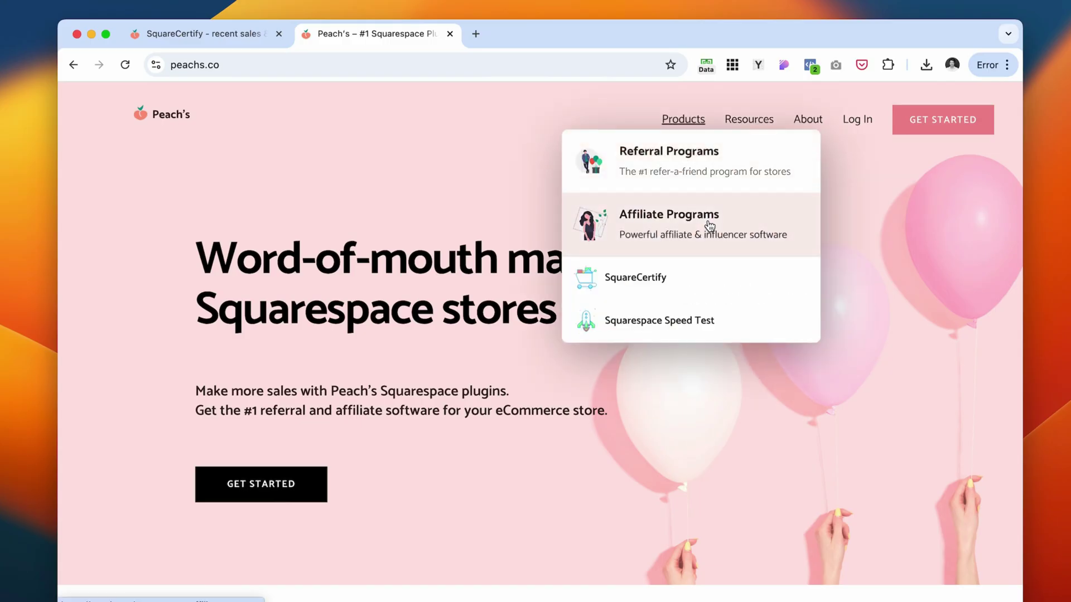
pyautogui.click(725, 183)
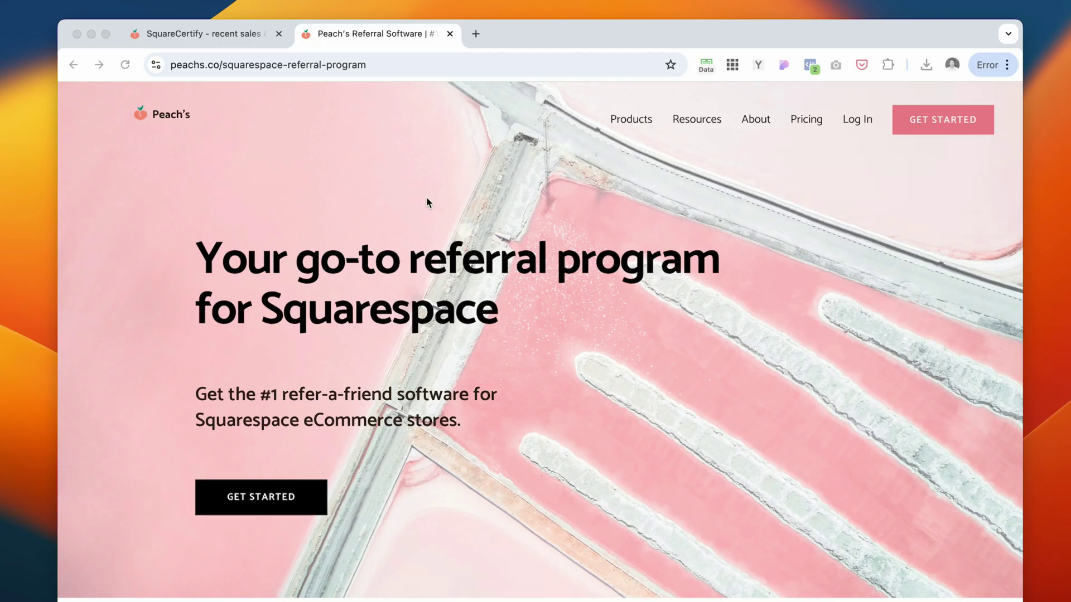
pyautogui.scroll(-4, 430, 203)
pyautogui.scroll(4, 518, 167)
pyautogui.click(599, 122)
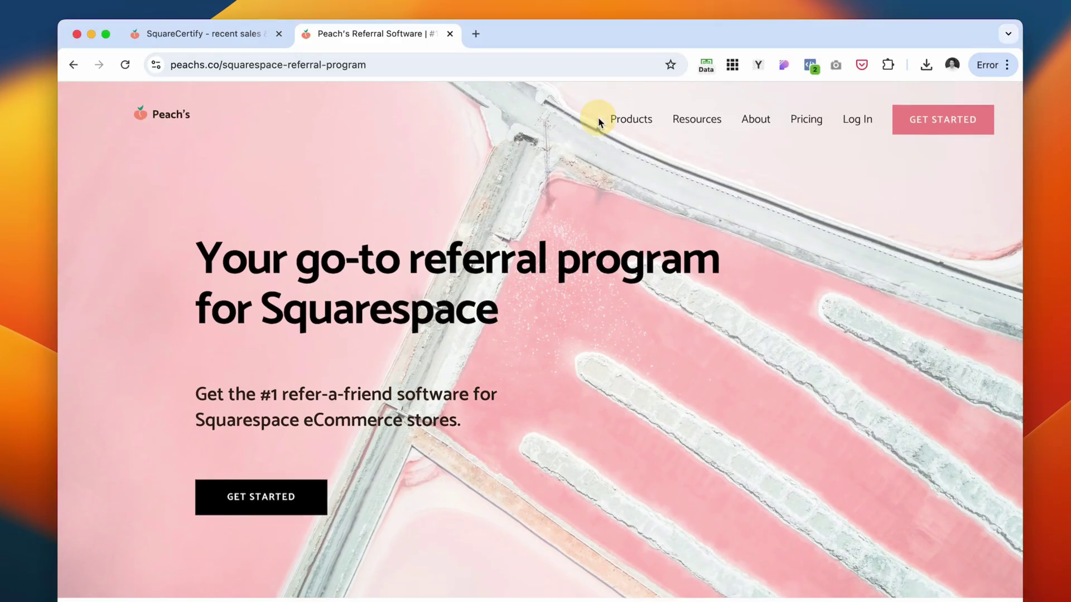
pyautogui.moveTo(630, 120)
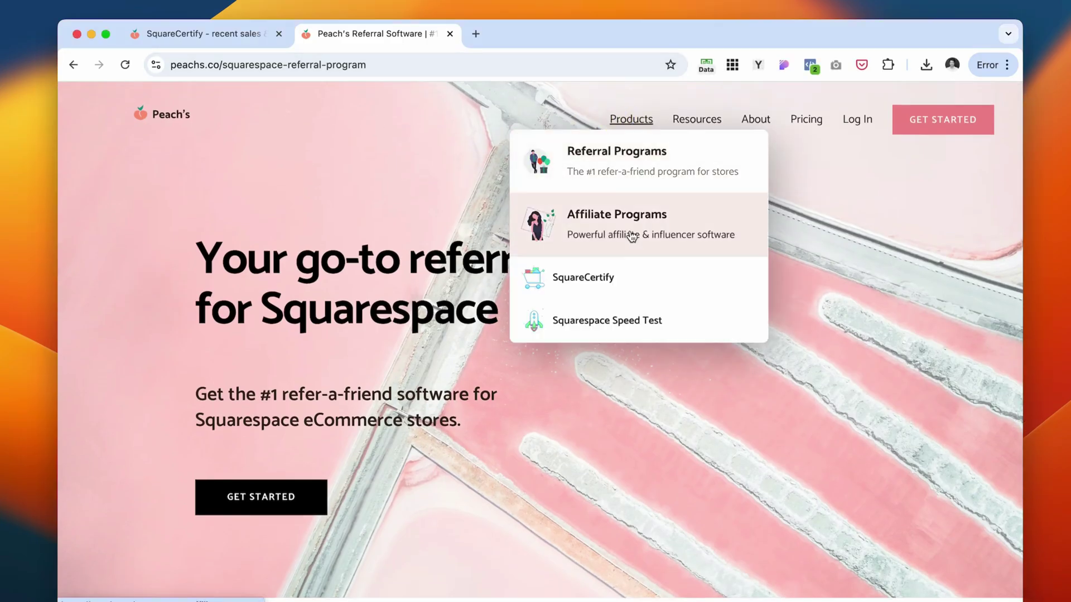
# - Switch to the SquareCertify tab and scroll through its social proof plugin landing page
pyautogui.click(210, 35)
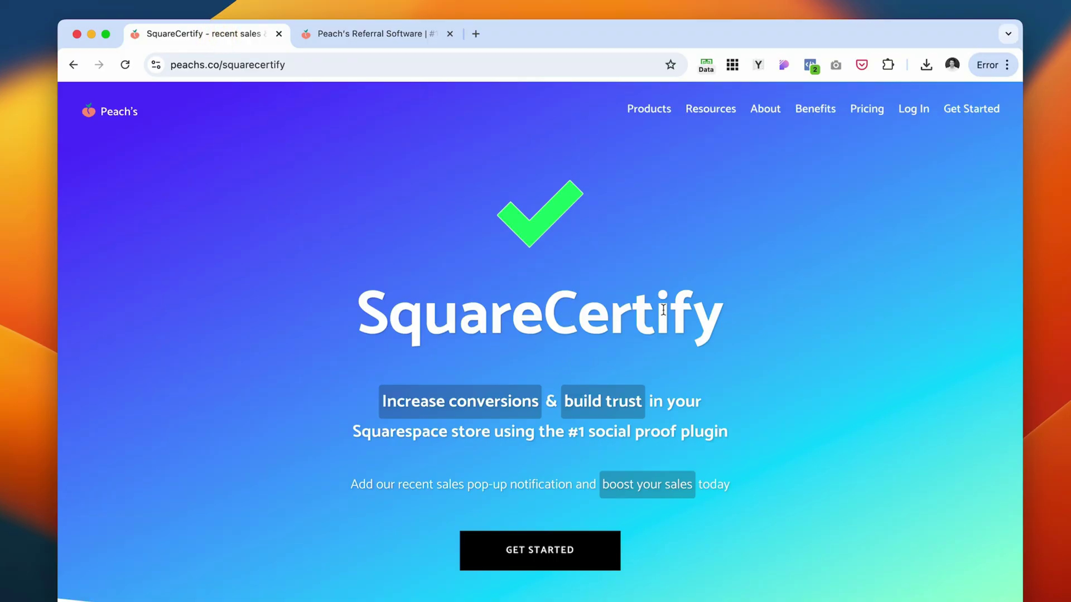
pyautogui.scroll(-1, 725, 329)
pyautogui.scroll(1, 729, 332)
pyautogui.scroll(-5, 167, 513)
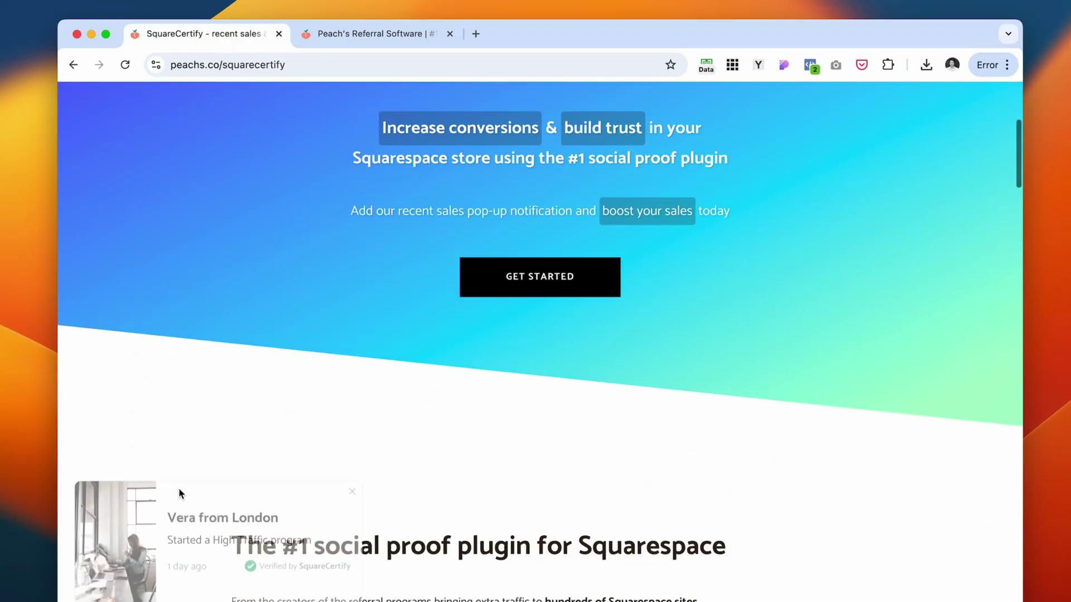
pyautogui.scroll(1, 202, 561)
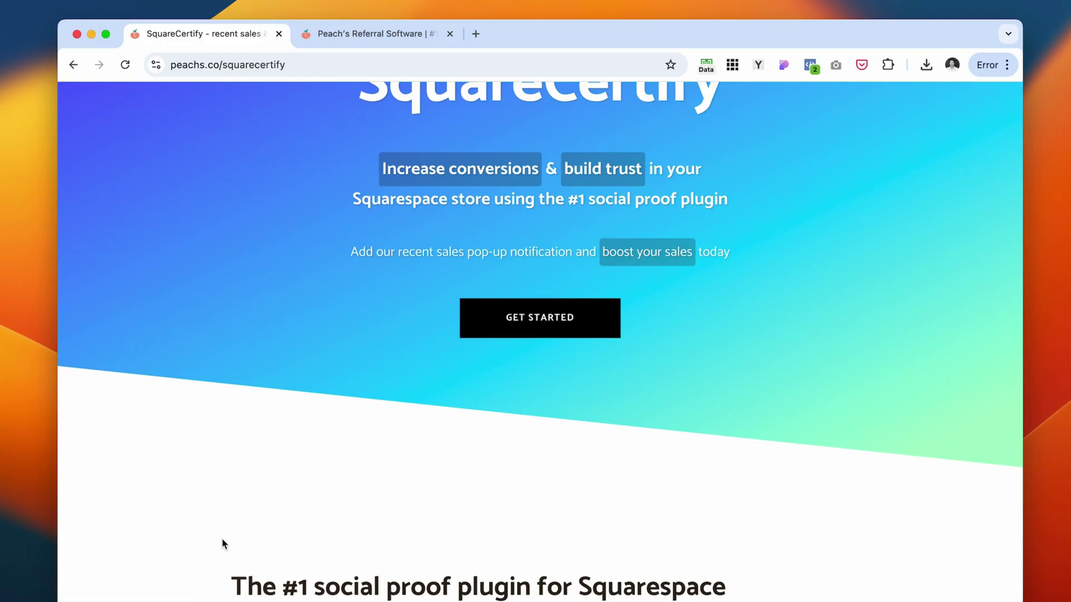
pyautogui.scroll(4, 240, 559)
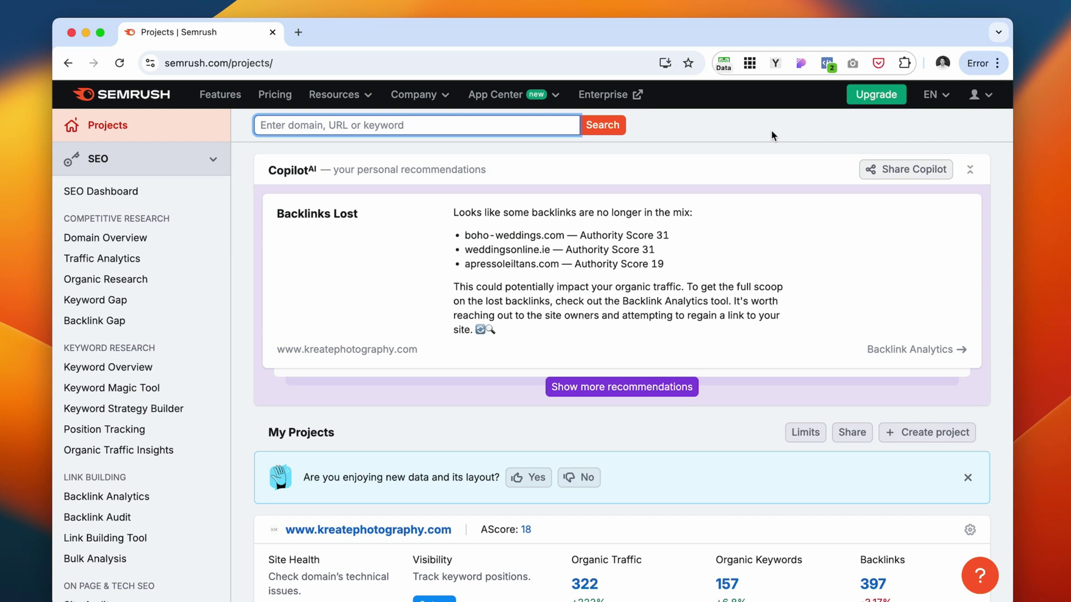
# - Paste the personal website address into Semrush's domain search and run the analysis
pyautogui.moveTo(868, 248)
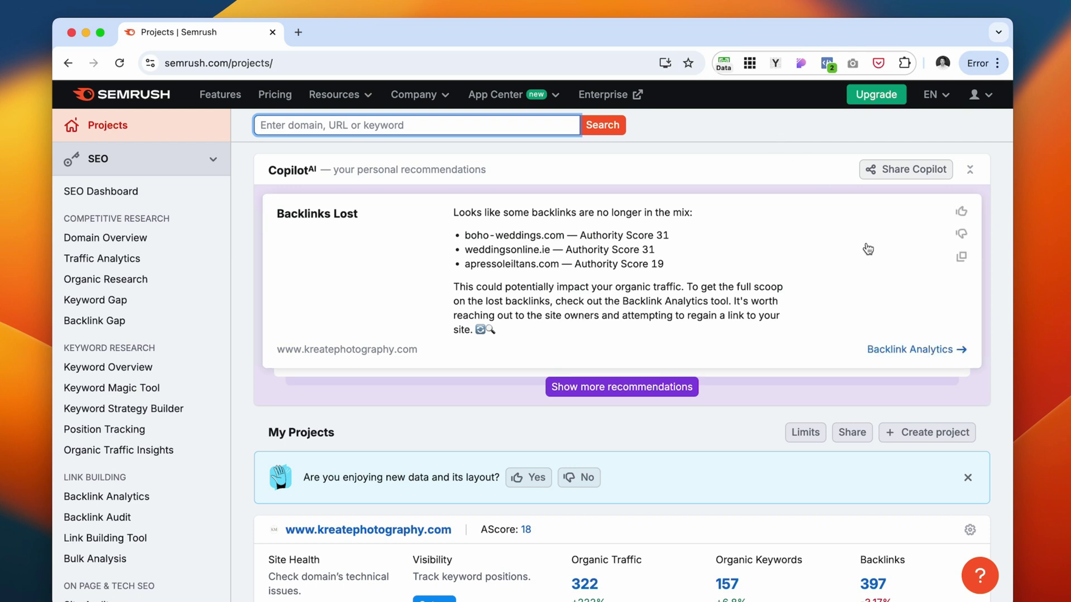
pyautogui.write('https://www.kseniiakrasilich.com/')
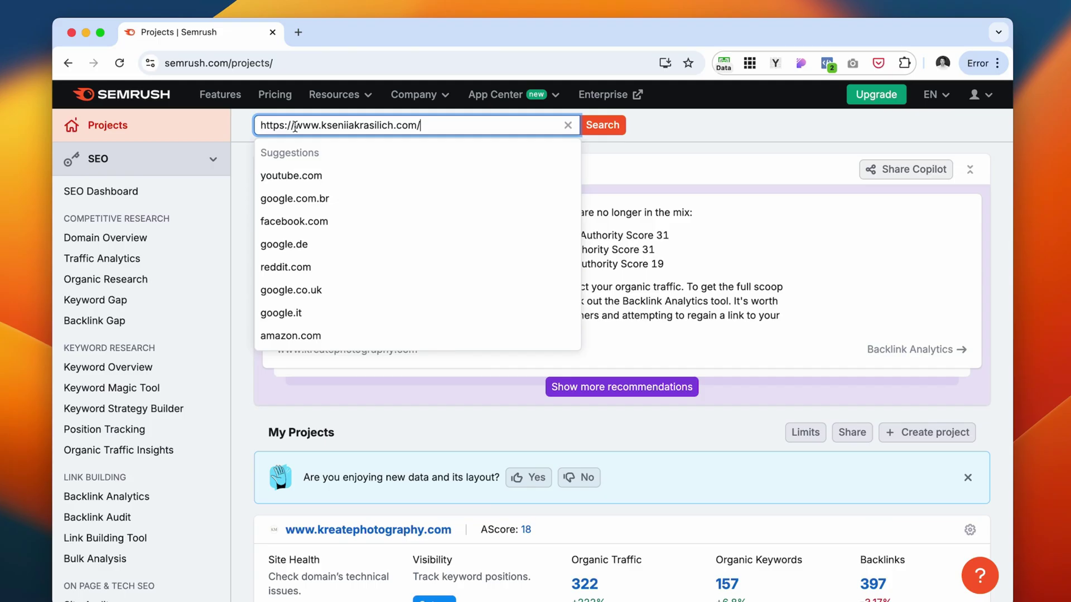
pyautogui.click(604, 126)
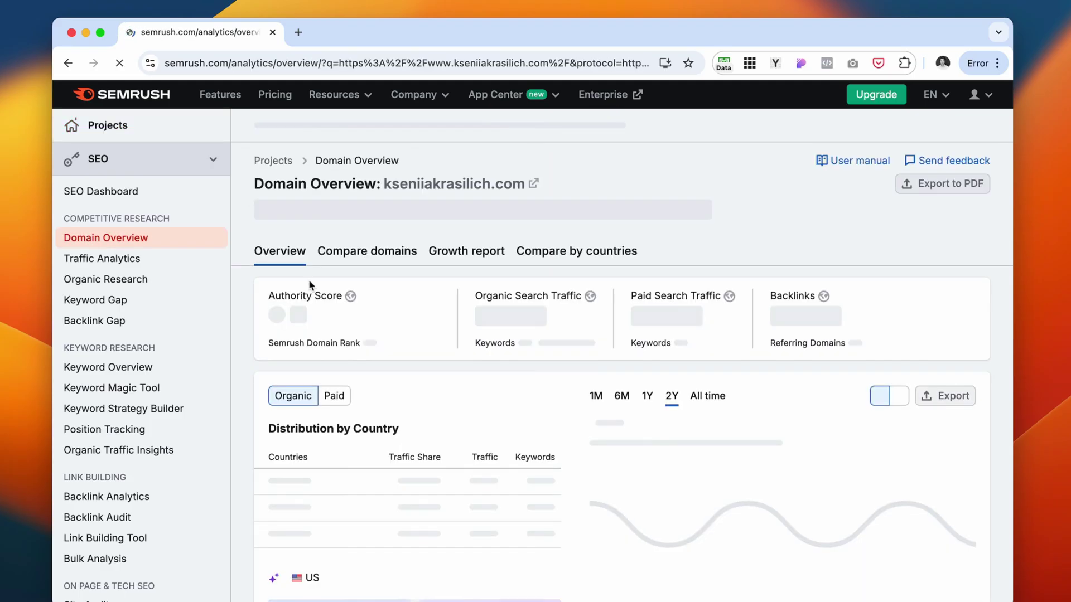
# - Review the Domain Overview results: authority score 30 and 6.3K organic traffic
pyautogui.scroll(-1, 503, 443)
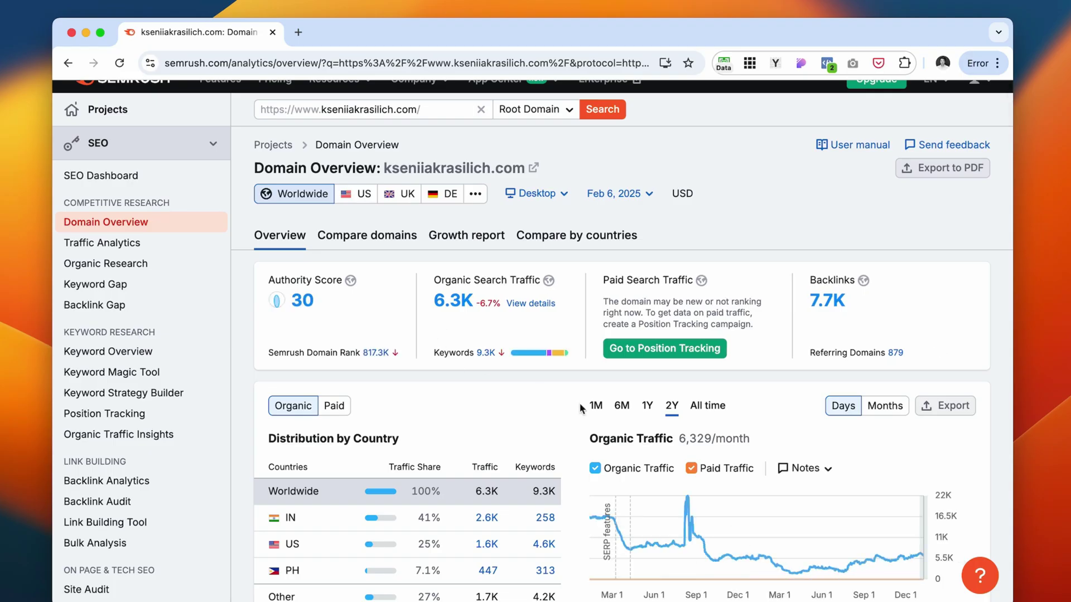
pyautogui.scroll(-5, 610, 310)
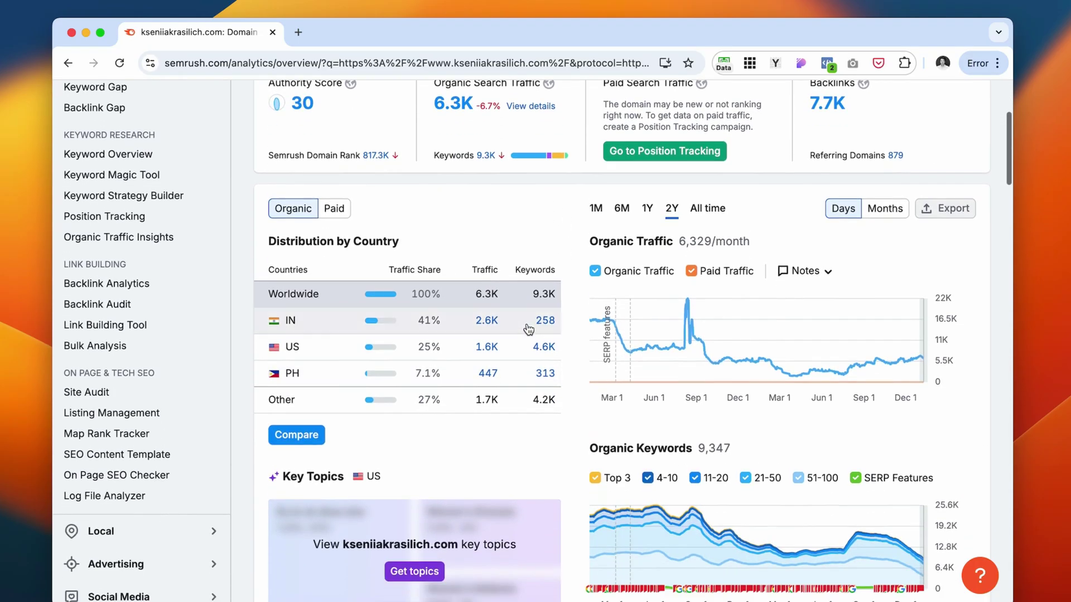
pyautogui.scroll(-6, 559, 232)
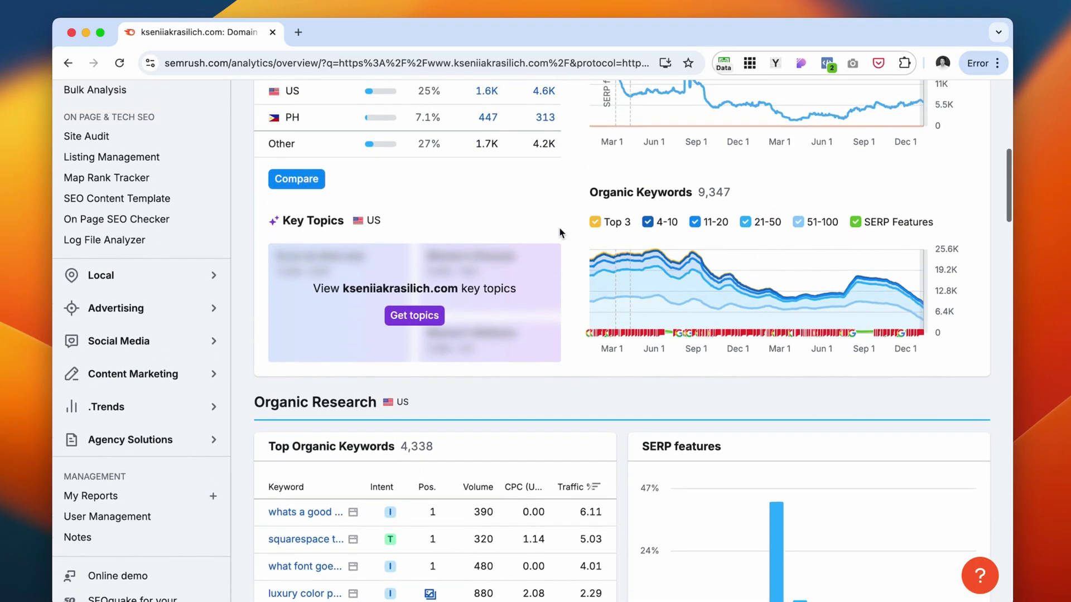
pyautogui.scroll(-2, 509, 387)
pyautogui.scroll(10, 509, 387)
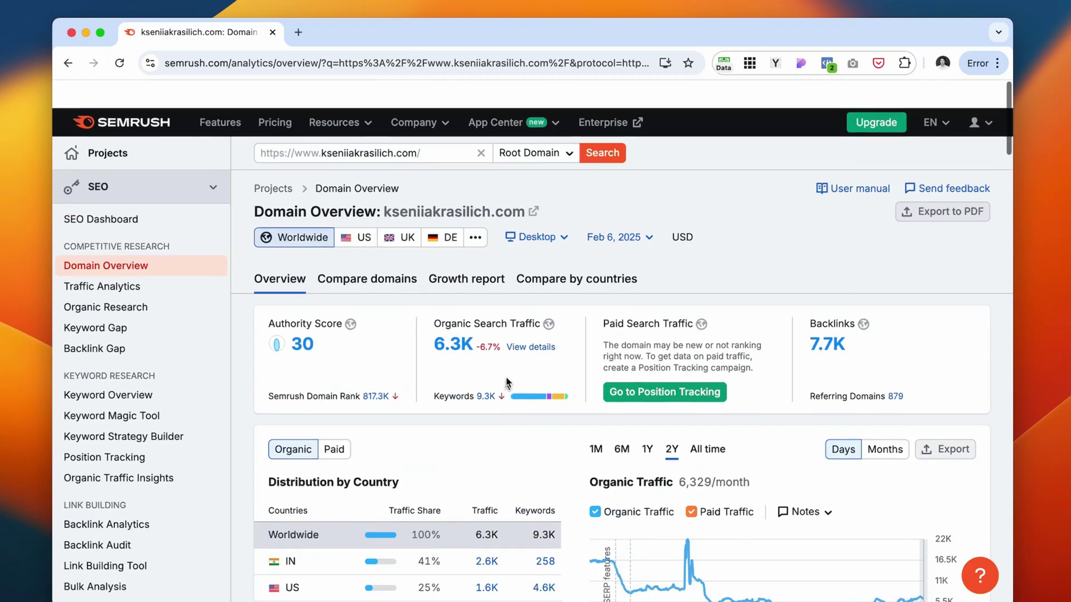
pyautogui.scroll(-2, 111, 218)
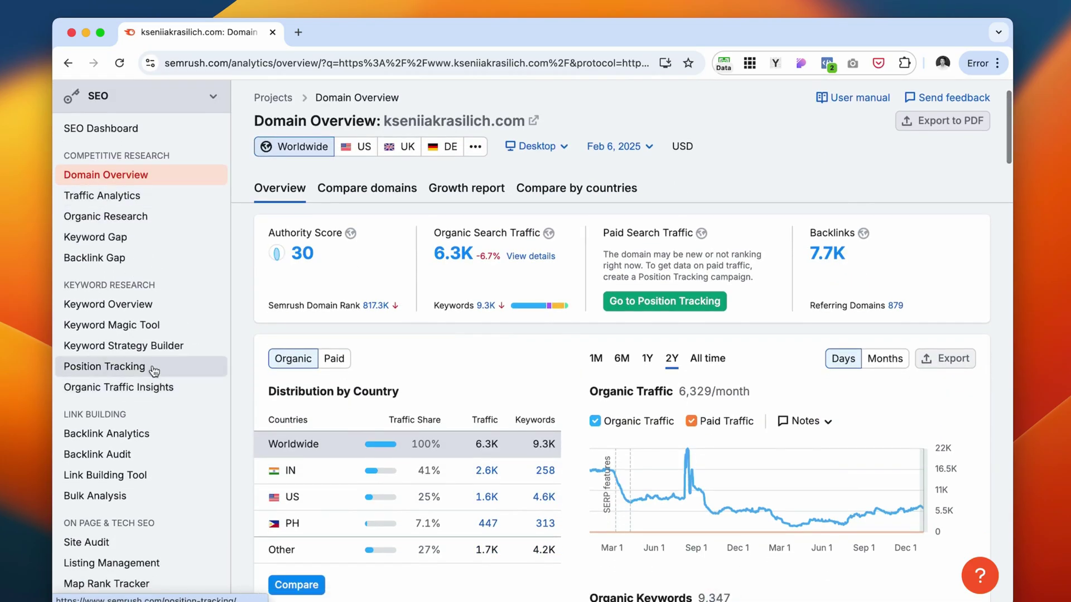
pyautogui.click(108, 304)
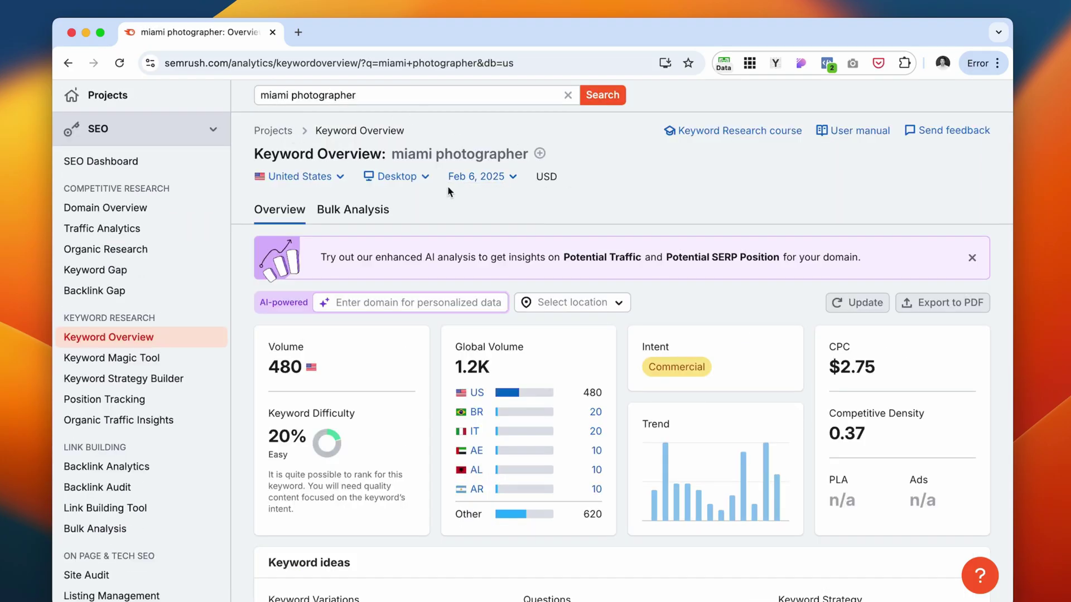
# - Scroll through the 'miami photographer' results: 1.3K variations, 21.5K total volume, 10 questions
pyautogui.scroll(-1, 449, 186)
pyautogui.scroll(-1, 273, 320)
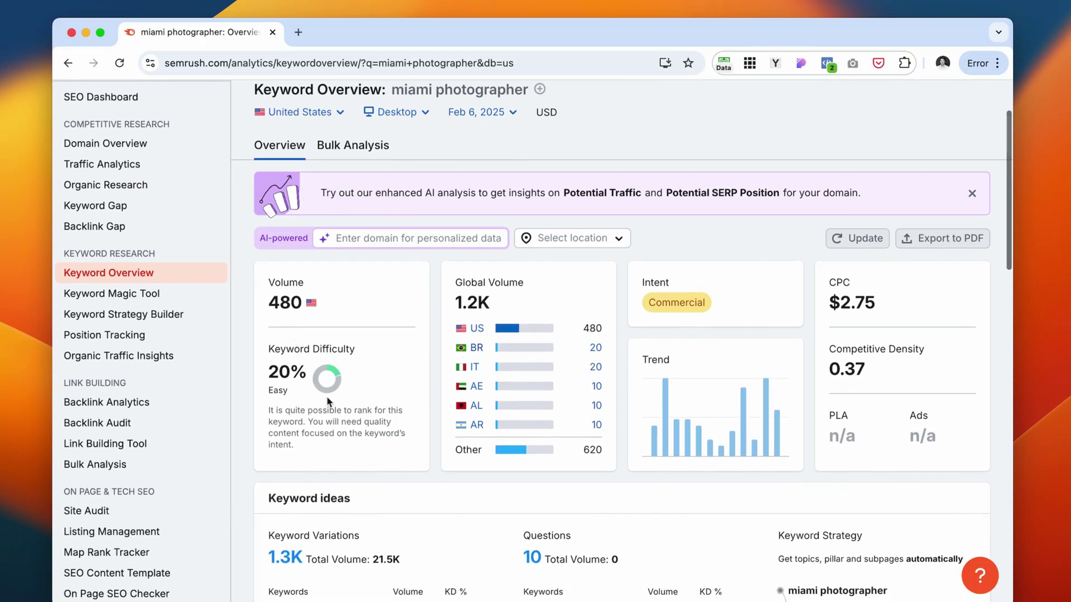
pyautogui.scroll(-3, 299, 459)
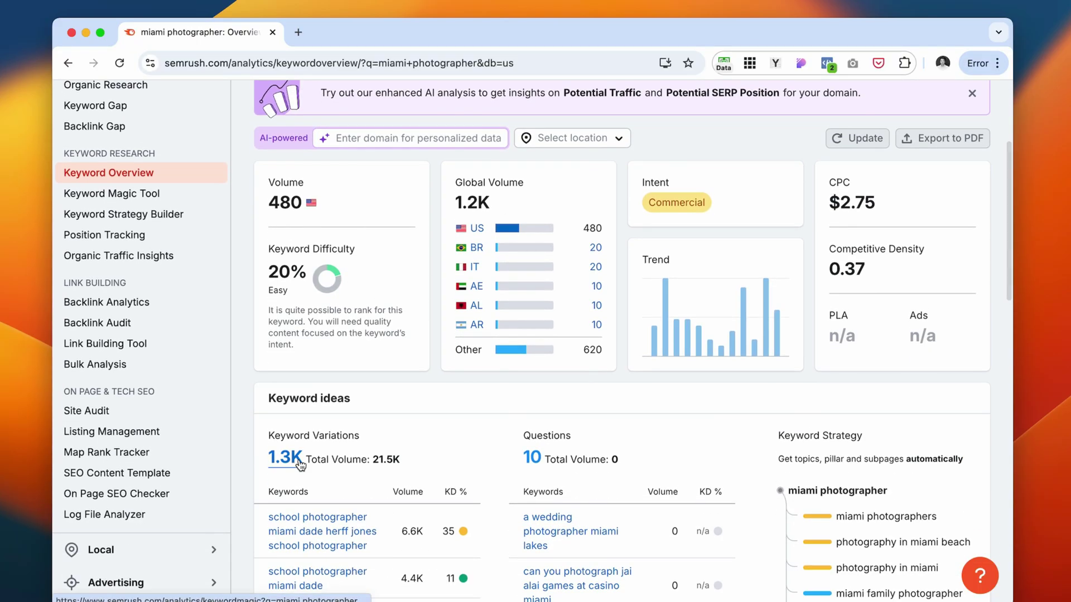
pyautogui.scroll(-2, 315, 502)
pyautogui.scroll(-10, 335, 384)
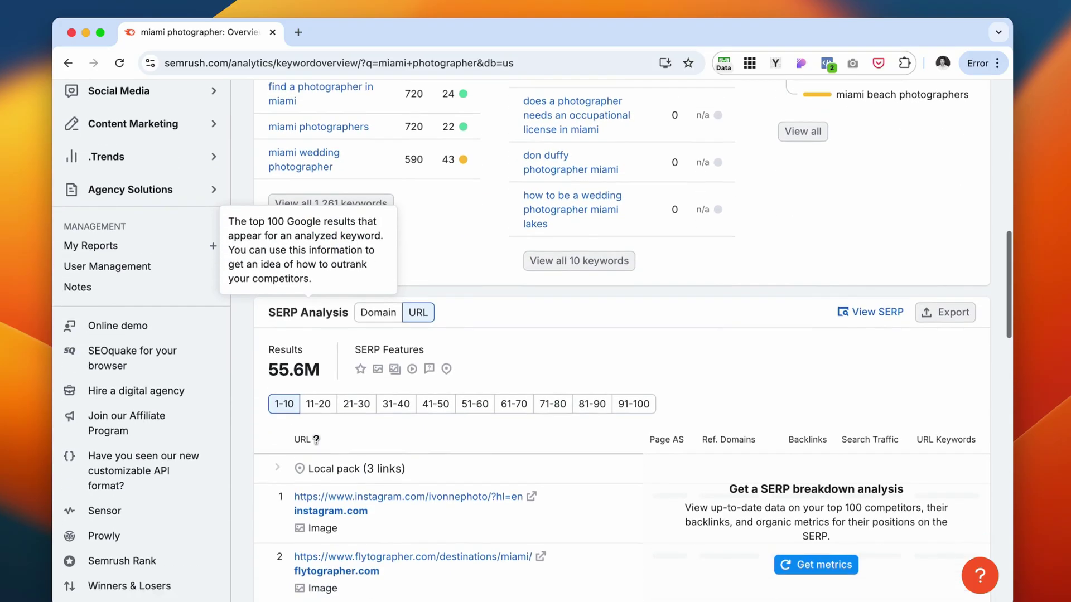
pyautogui.scroll(15, 588, 377)
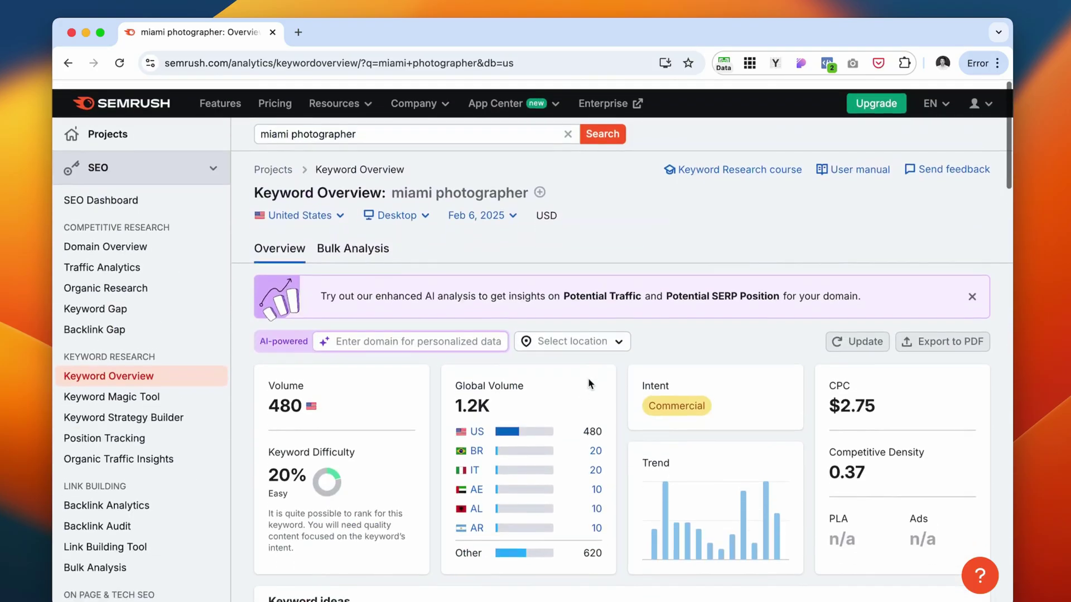
pyautogui.scroll(-1, 588, 377)
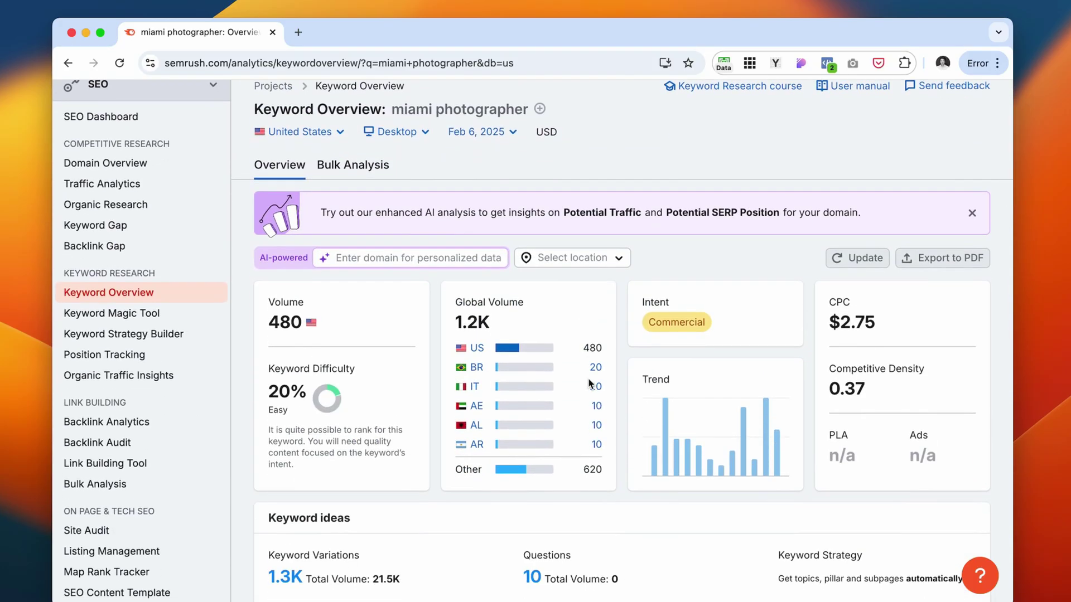